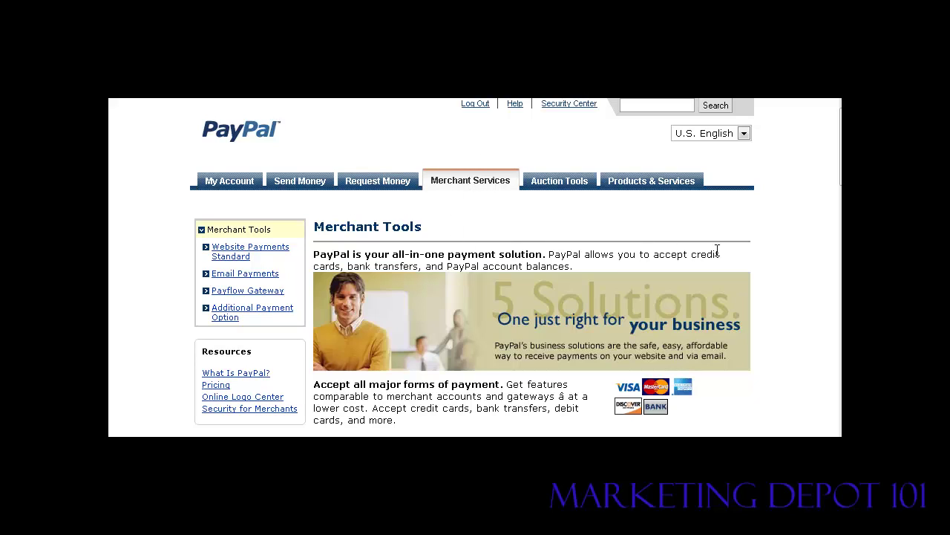
- Open the Buy Now button creation form from the Website Payments Standard features
scroll(822, 253, "down", 8)
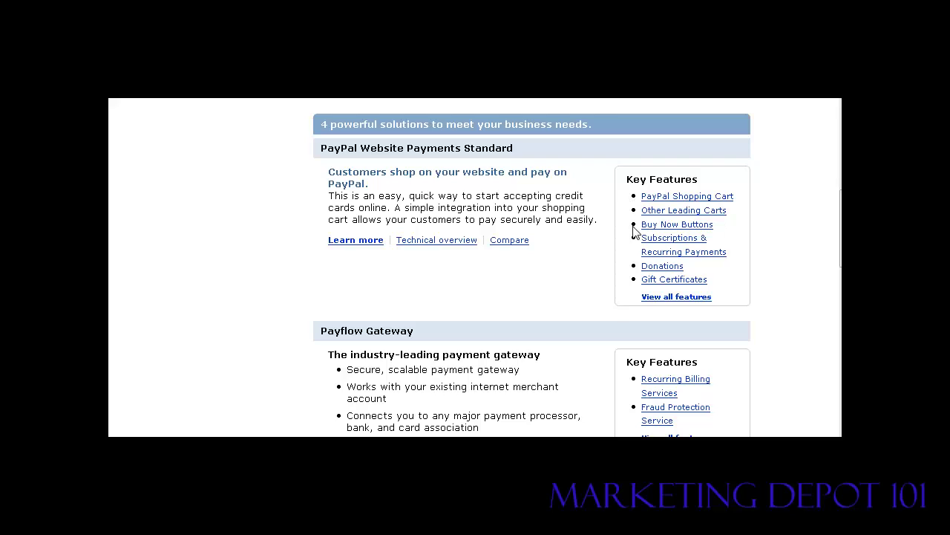
left_click(695, 225)
scroll(764, 263, "down", 4)
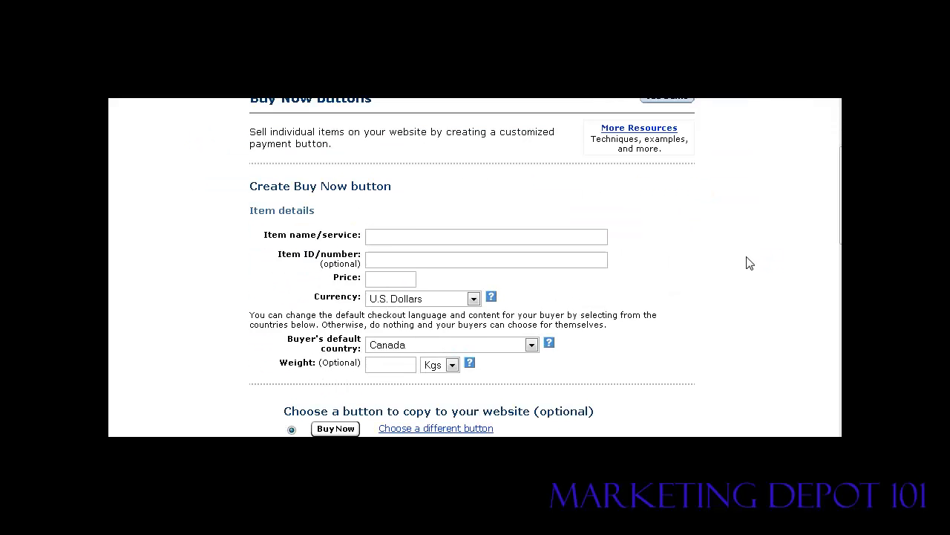
scroll(749, 263, "down", 1)
scroll(743, 261, "up", 1)
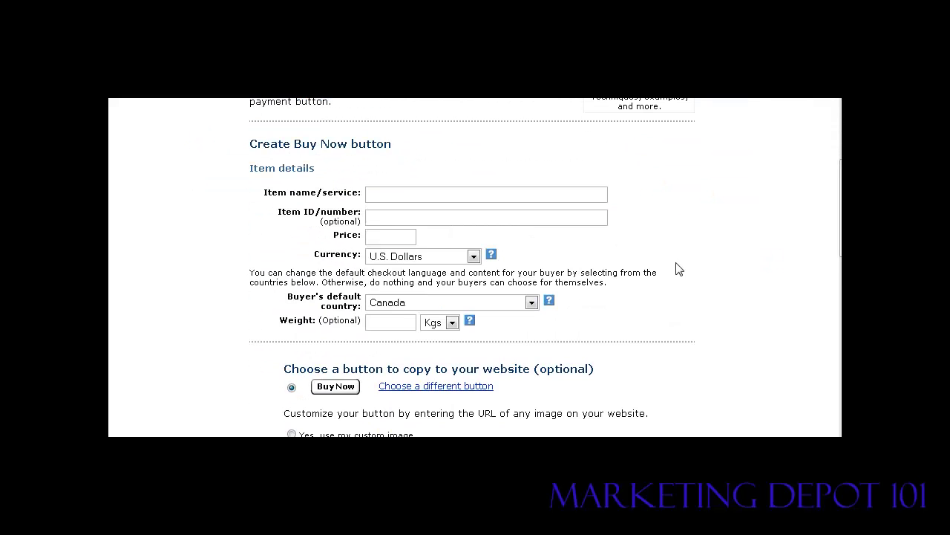
- Enter "My Product one" as the item name and "mpn" as the item ID
left_click(389, 196)
type("My Pr")
type("oduc")
type("t")
type(" one")
type("mp")
type("n")
- Set the item price to 17.00 and keep U.S. Dollars as the currency
left_click(375, 237)
type("17.00")
left_click(473, 256)
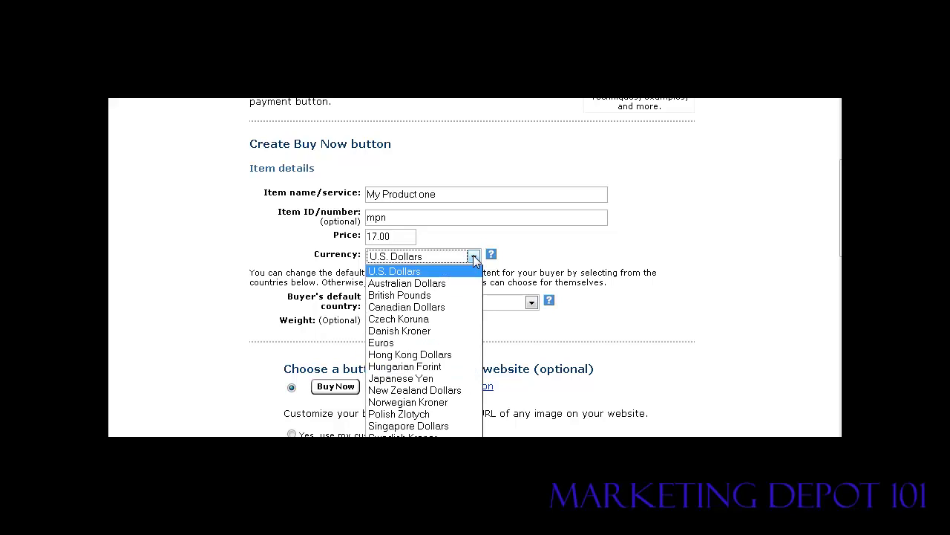
left_click(473, 257)
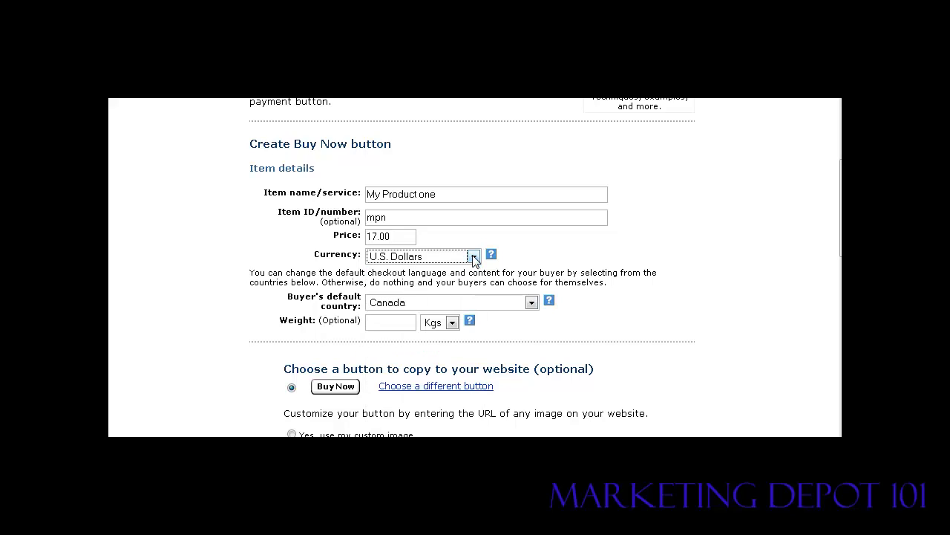
left_click(594, 315)
- Replace the default button design with the Visa/MasterCard Buy Now image
scroll(617, 312, "down", 1)
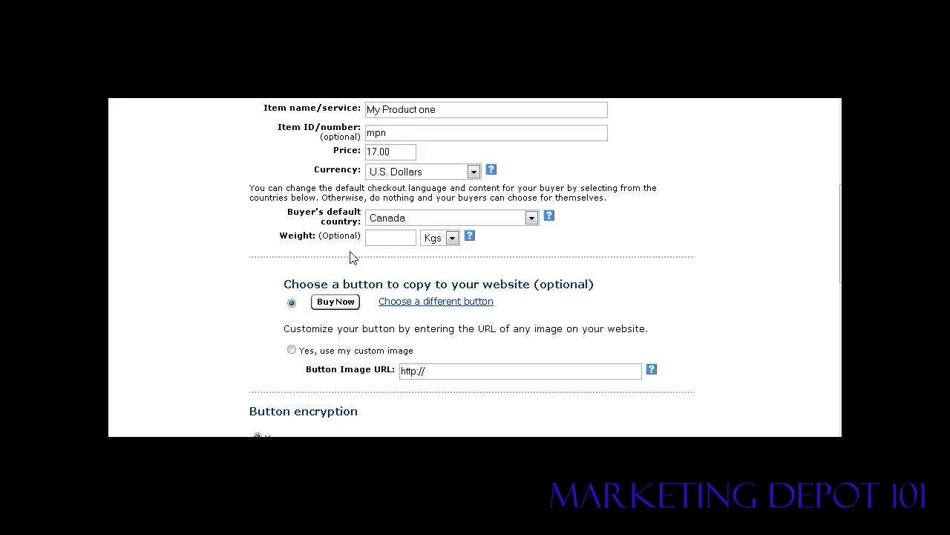
scroll(459, 254, "down", 1)
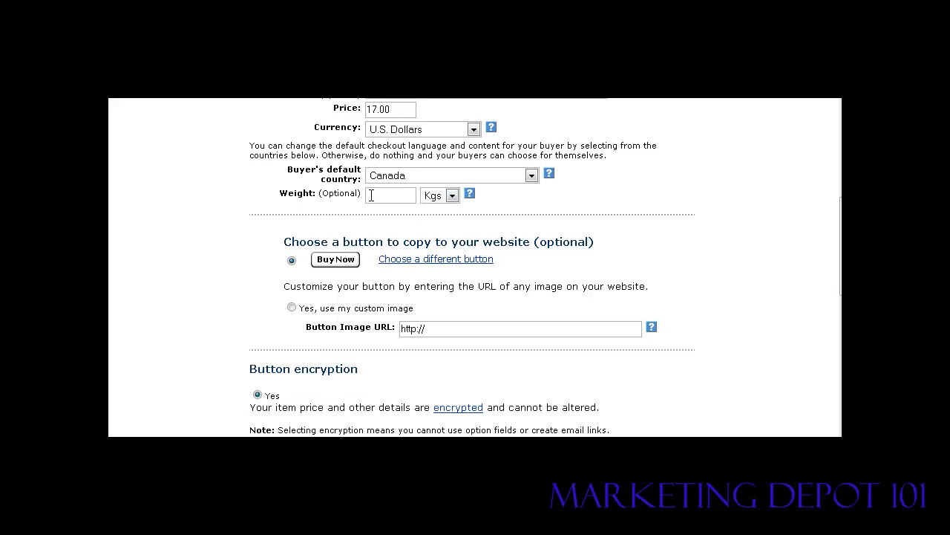
scroll(634, 302, "down", 3)
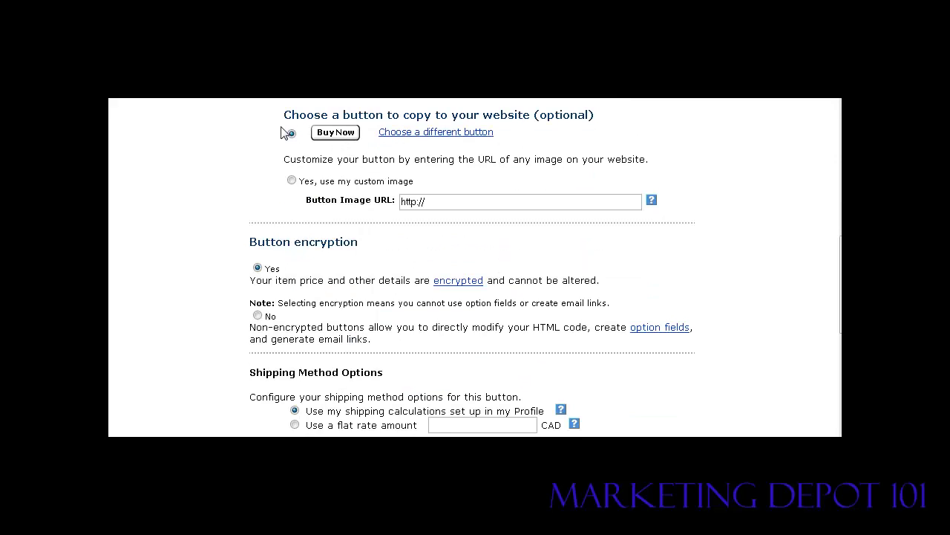
left_click(392, 133)
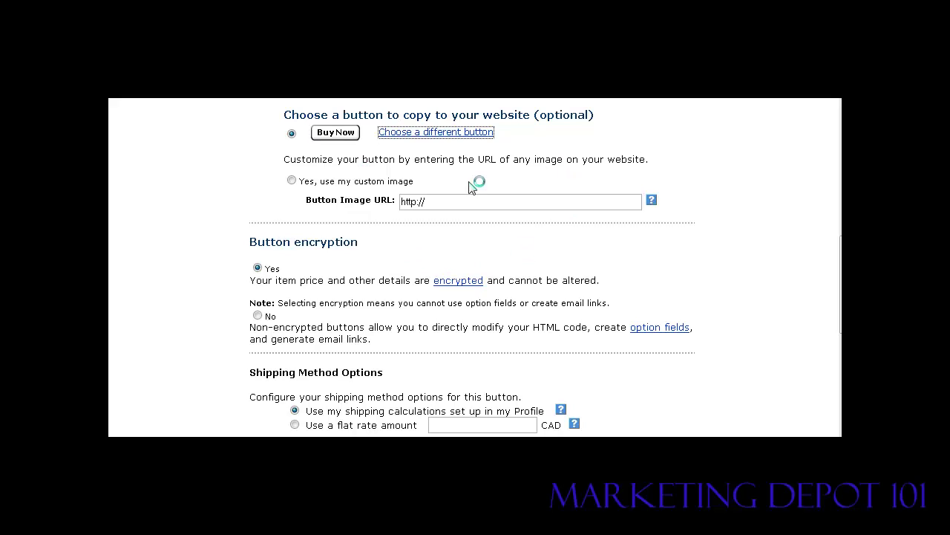
scroll(530, 211, "down", 1)
scroll(530, 208, "down", 2)
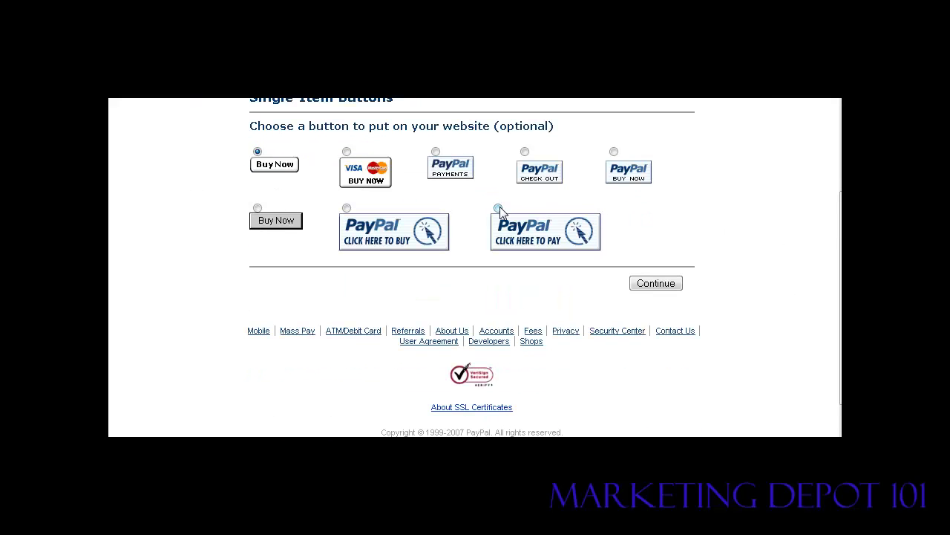
left_click(347, 152)
left_click(666, 284)
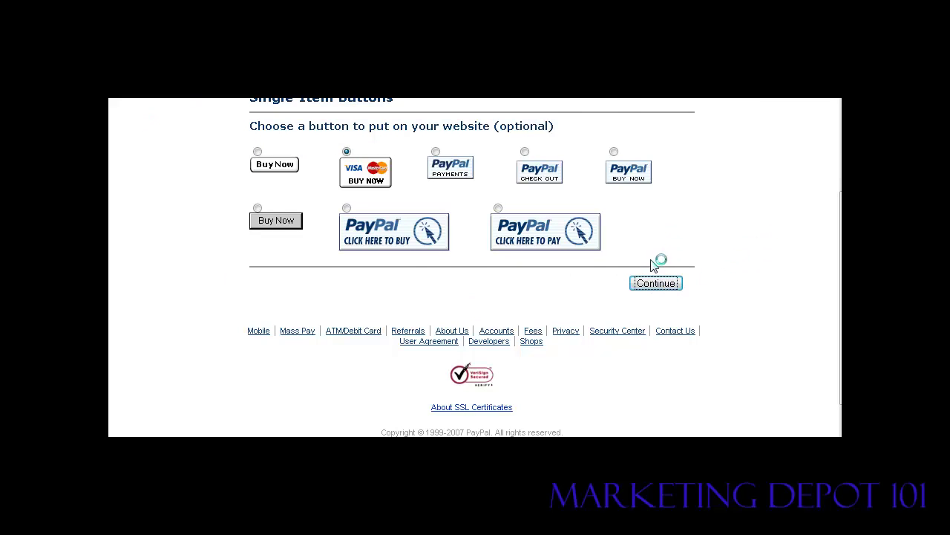
- Review the custom image, button encryption, shipping method and sales tax options for the button
scroll(605, 261, "down", 5)
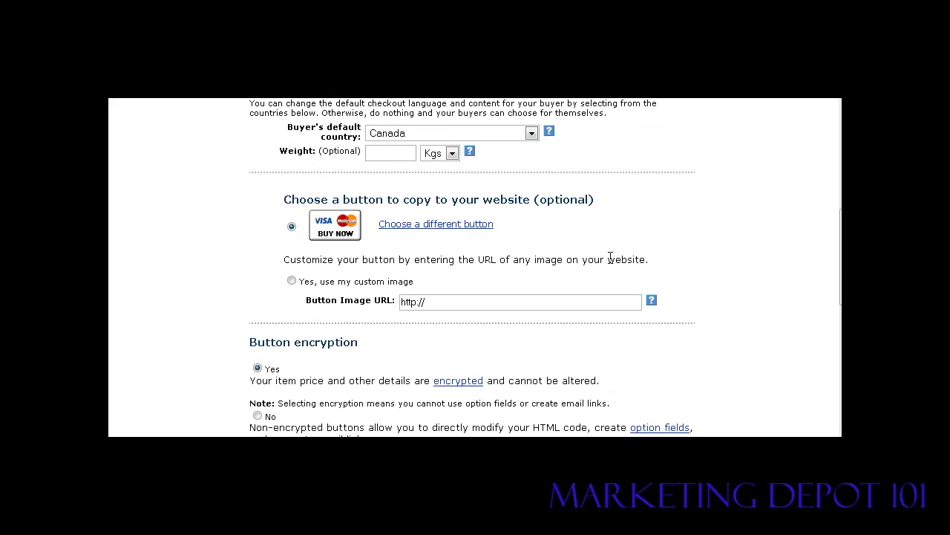
scroll(566, 236, "down", 2)
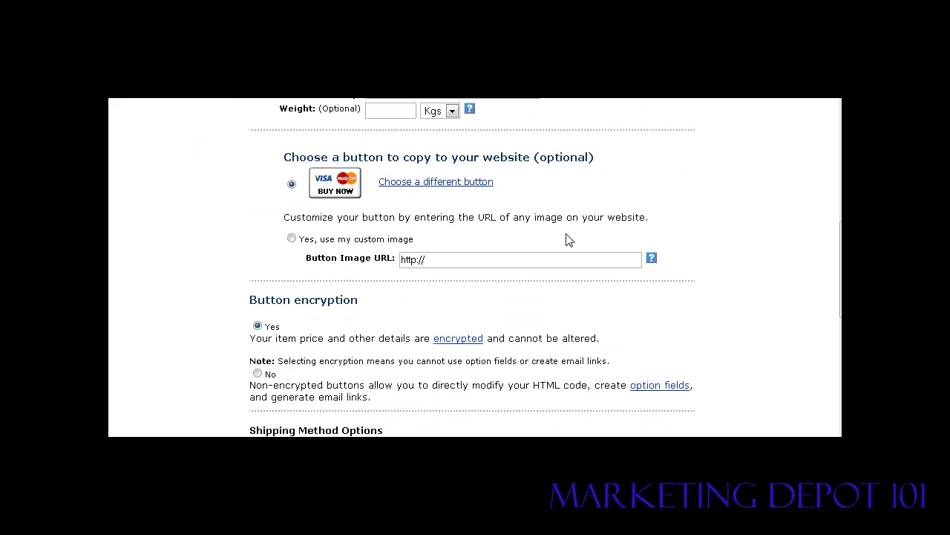
scroll(566, 236, "down", 1)
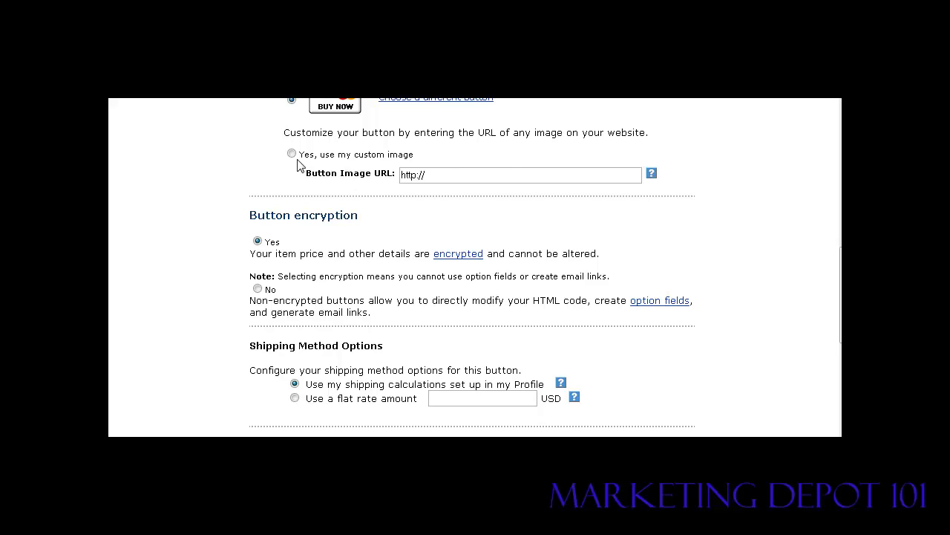
left_click(425, 173)
scroll(532, 244, "down", 3)
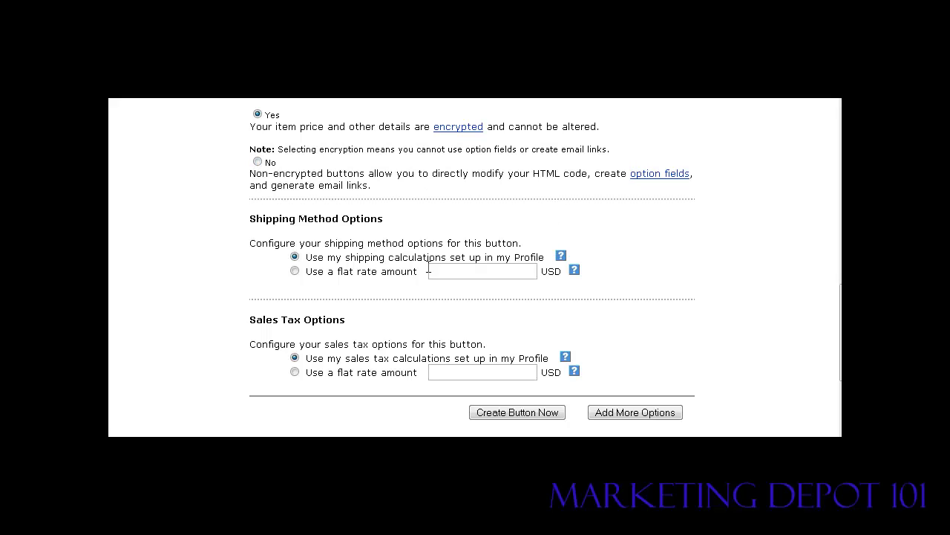
scroll(437, 254, "down", 2)
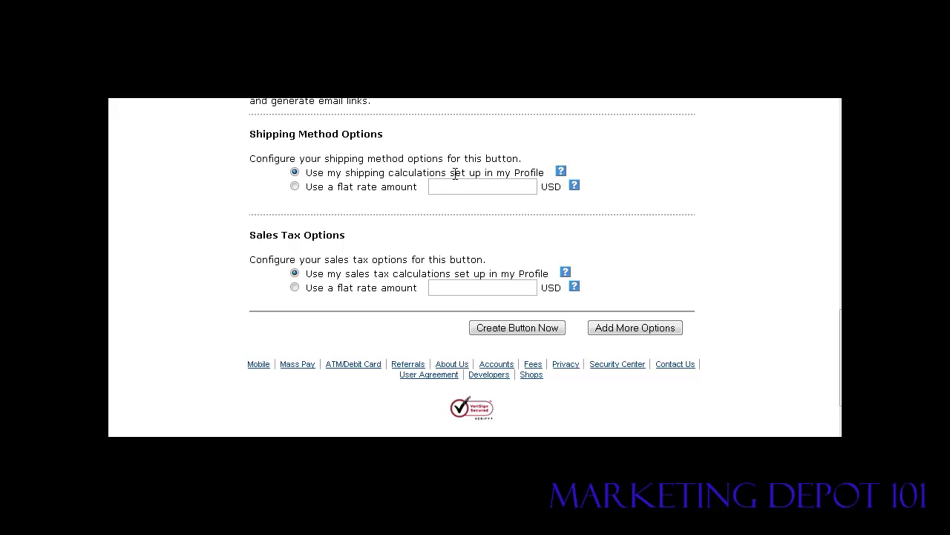
scroll(631, 229, "down", 1)
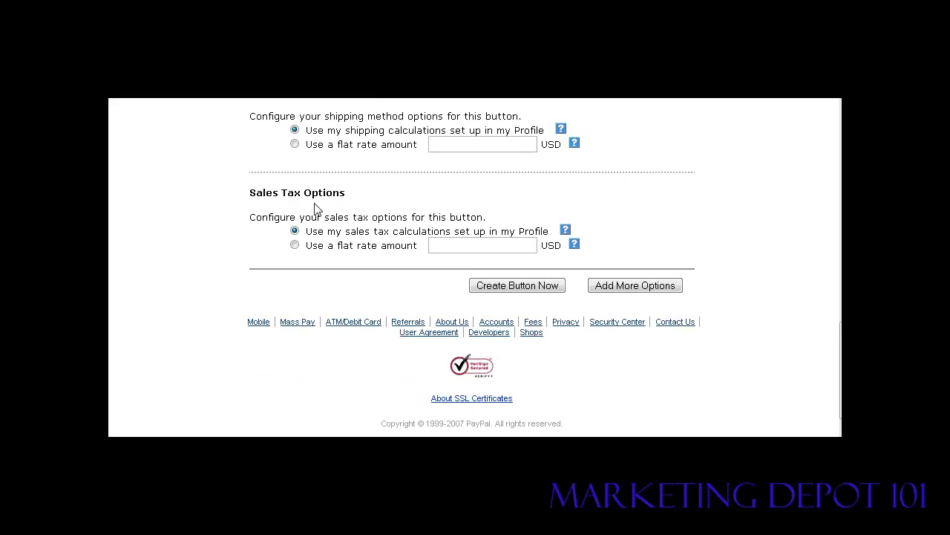
scroll(492, 210, "down", 1)
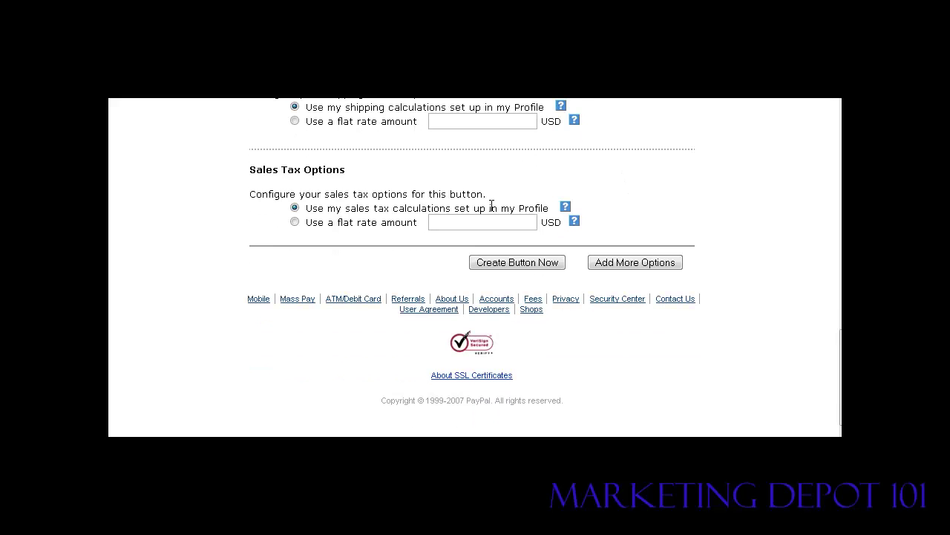
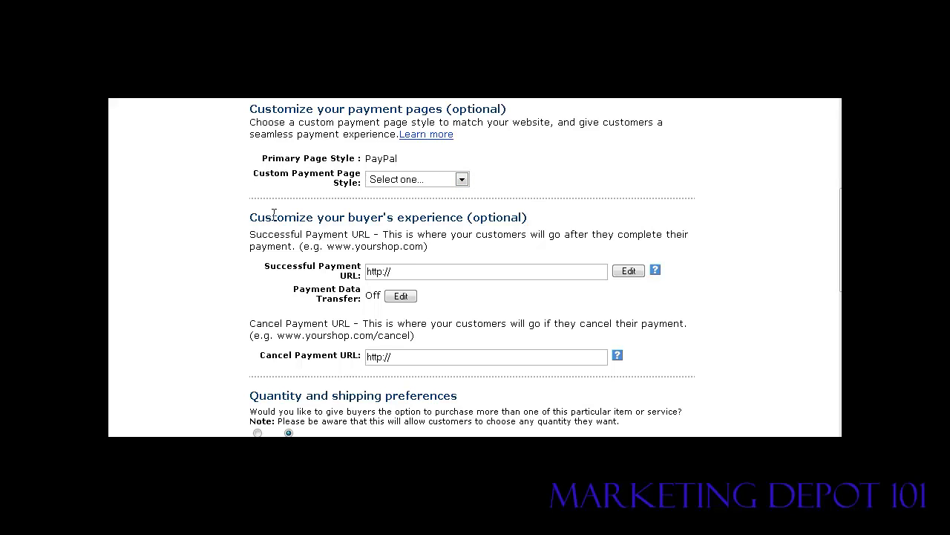
scroll(585, 189, "down", 1)
scroll(584, 189, "down", 1)
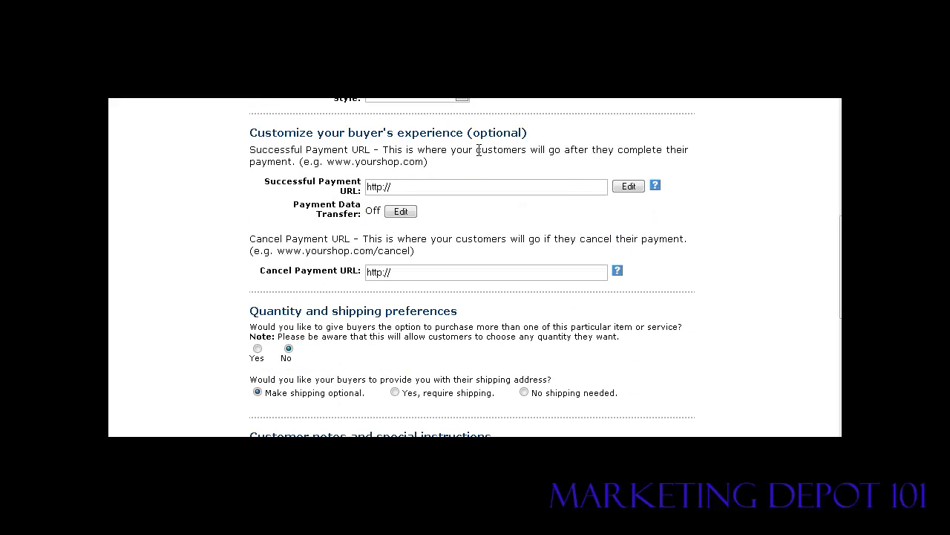
scroll(416, 149, "down", 1)
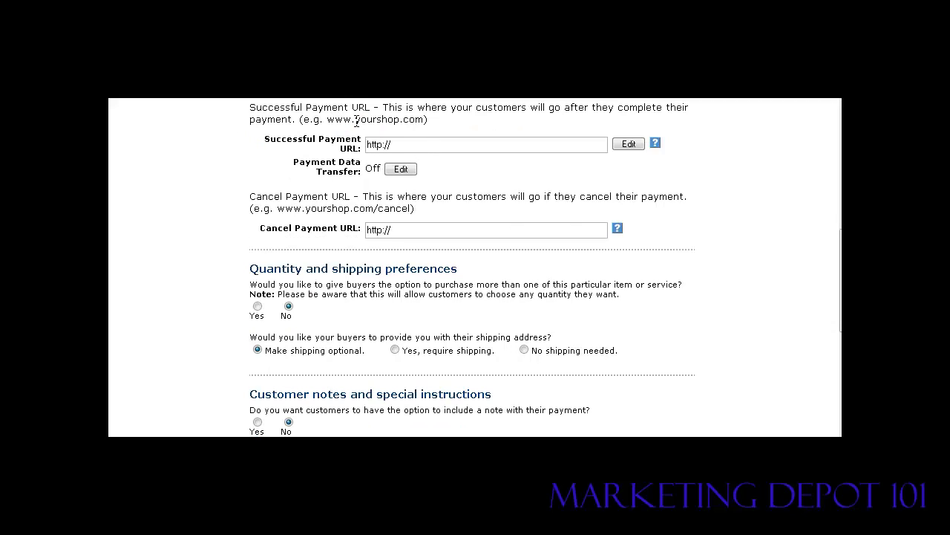
left_click(398, 144)
type("ourdomain.com/downloadpag")
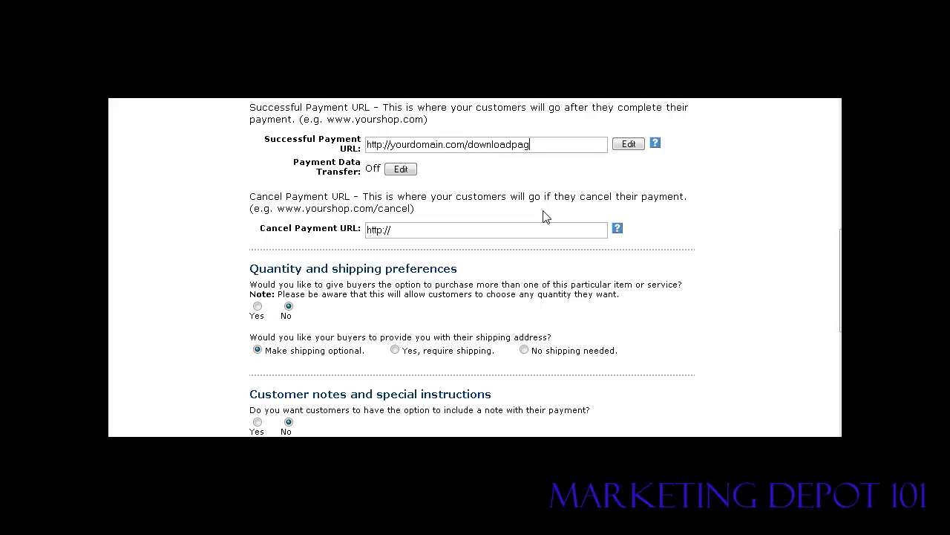
type("e")
scroll(540, 227, "down", 1)
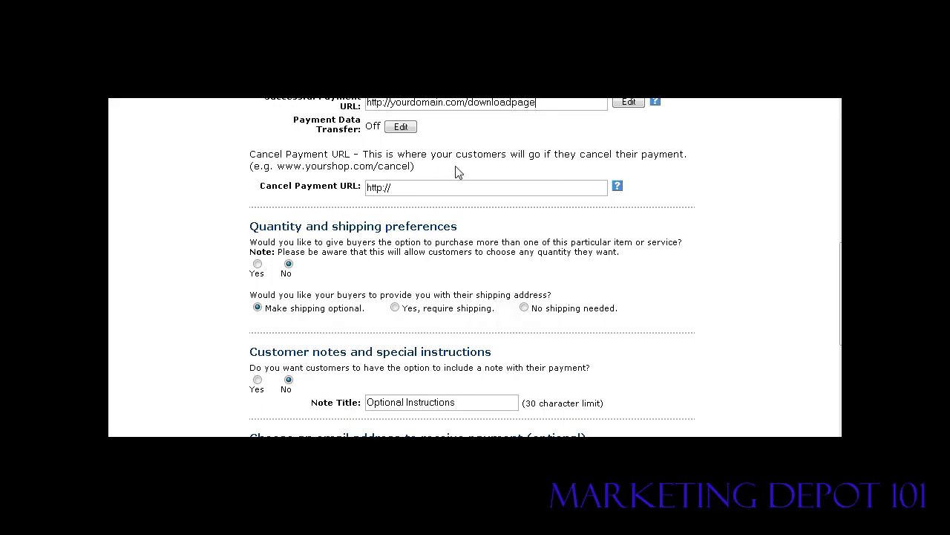
left_click(407, 187)
scroll(422, 287, "up", 1)
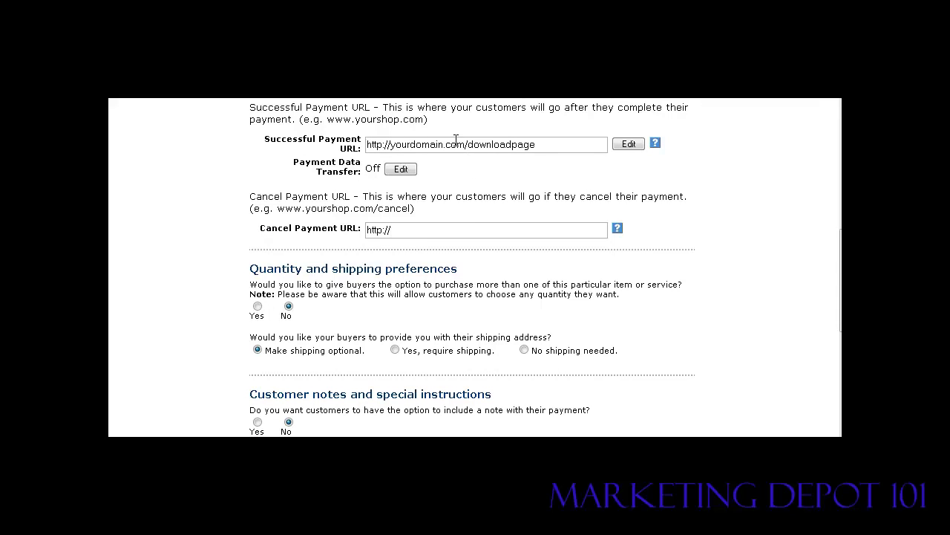
left_click_drag(470, 145, 332, 135)
key("ctrl+c")
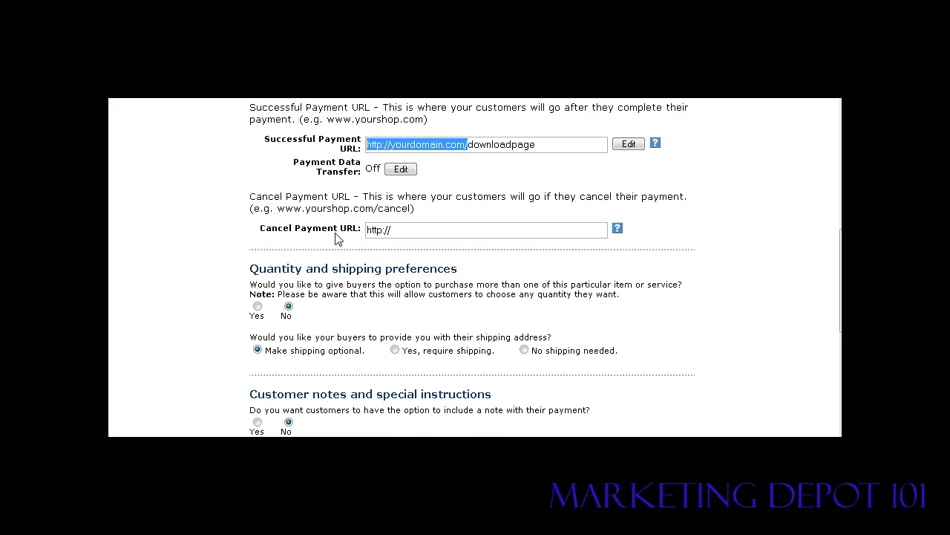
scroll(393, 235, "up", 1)
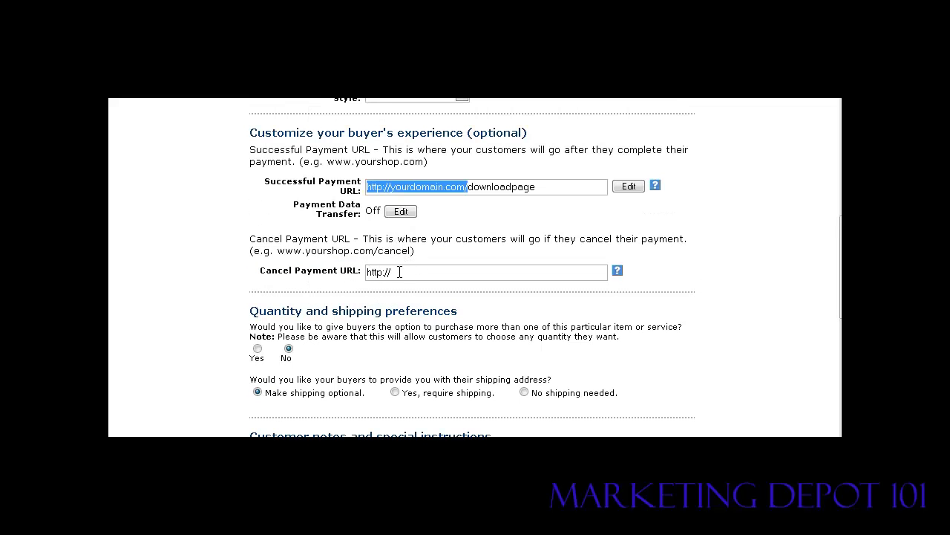
left_click_drag(396, 272, 312, 271)
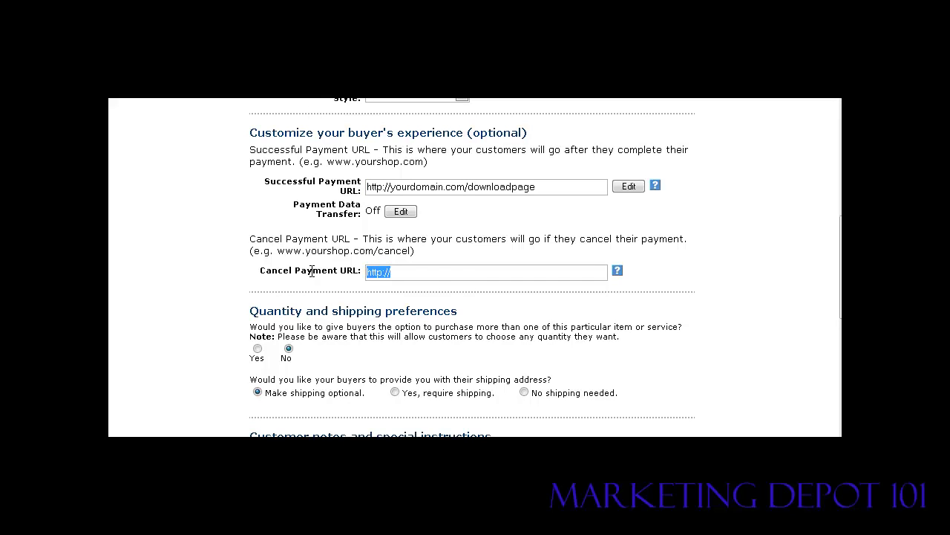
key("ctrl+v")
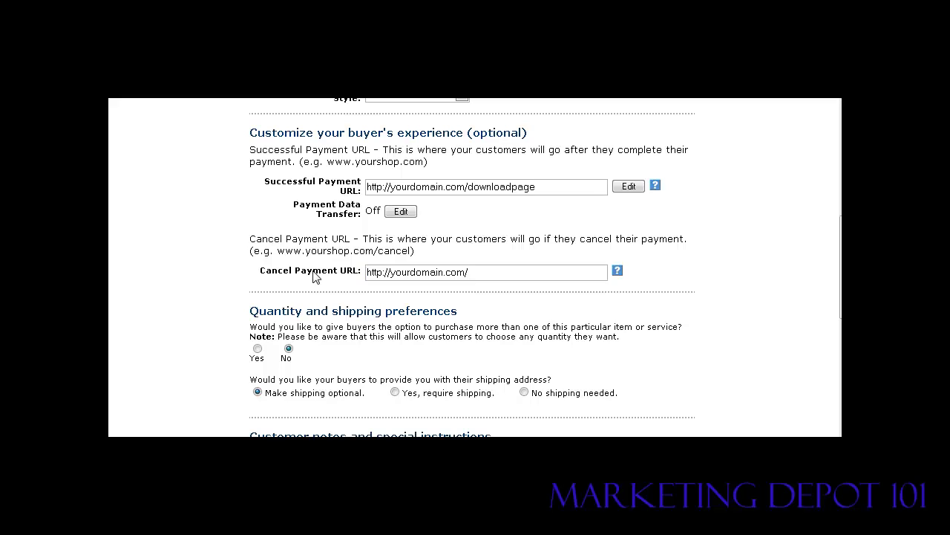
- Set the buyers' shipping address preference to "No shipping needed"
scroll(545, 284, "down", 5)
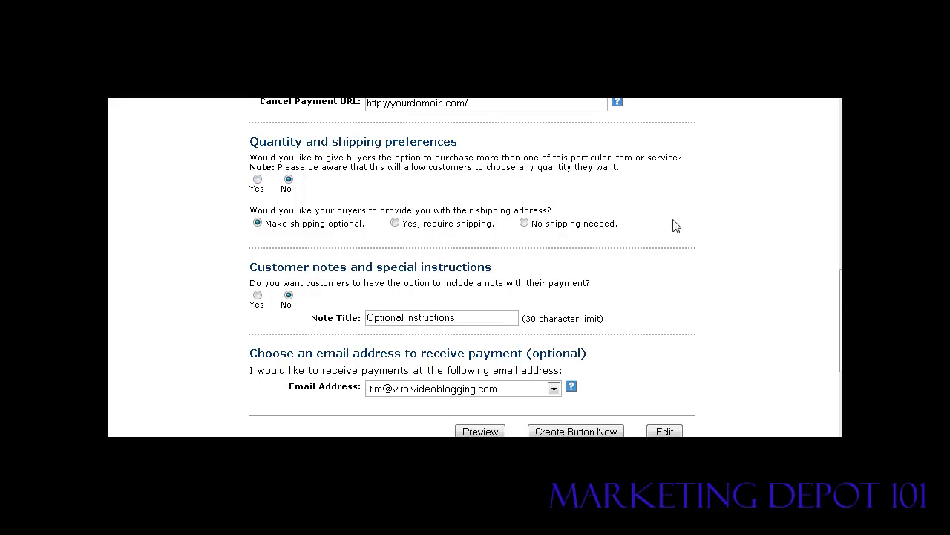
scroll(676, 225, "down", 3)
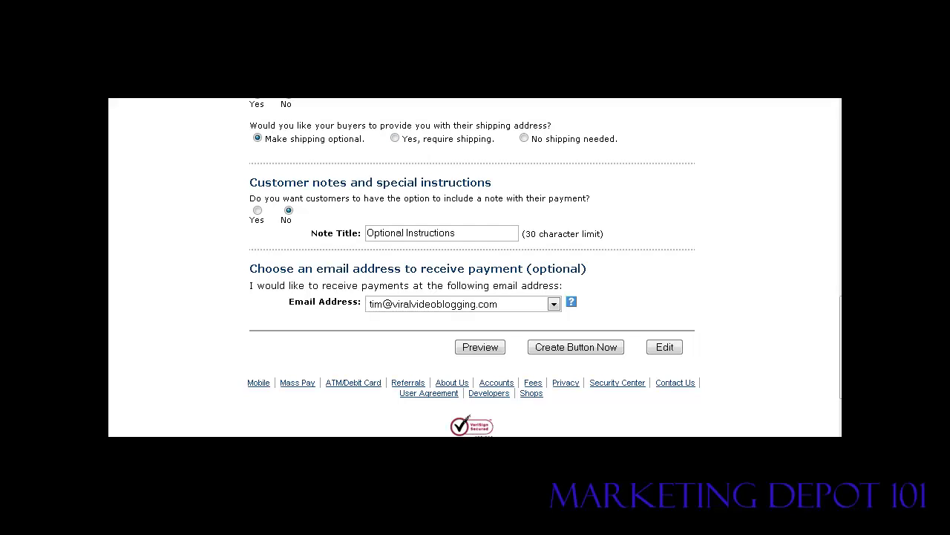
left_click(525, 139)
scroll(663, 198, "down", 1)
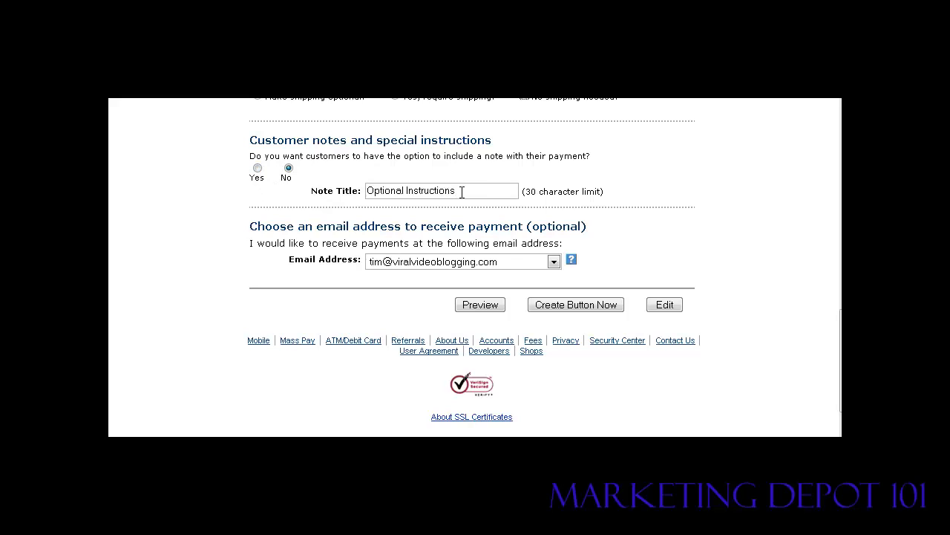
- Create the Buy Now button and bring its encrypted HTML code for websites into view
scroll(664, 232, "down", 1)
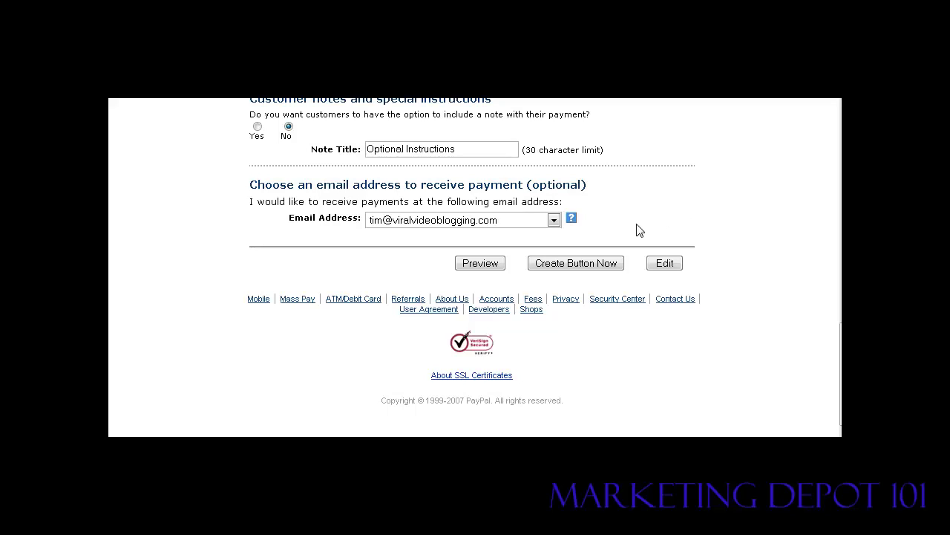
left_click_drag(601, 240, 678, 210)
left_click(577, 264)
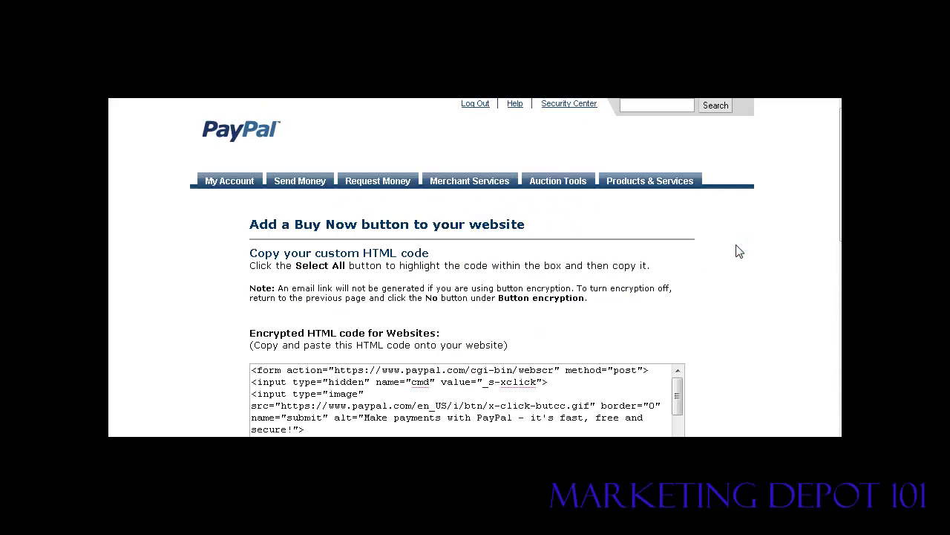
scroll(742, 251, "down", 3)
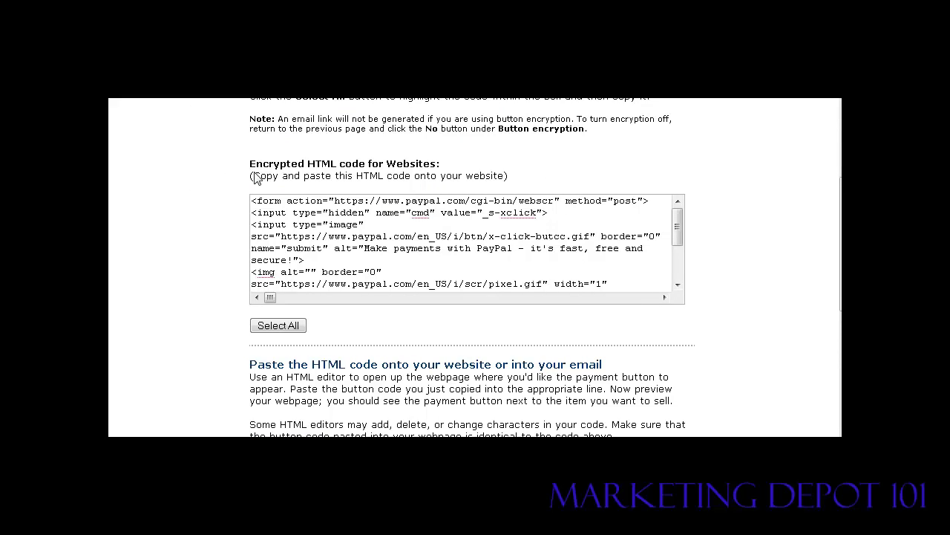
scroll(702, 155, "down", 1)
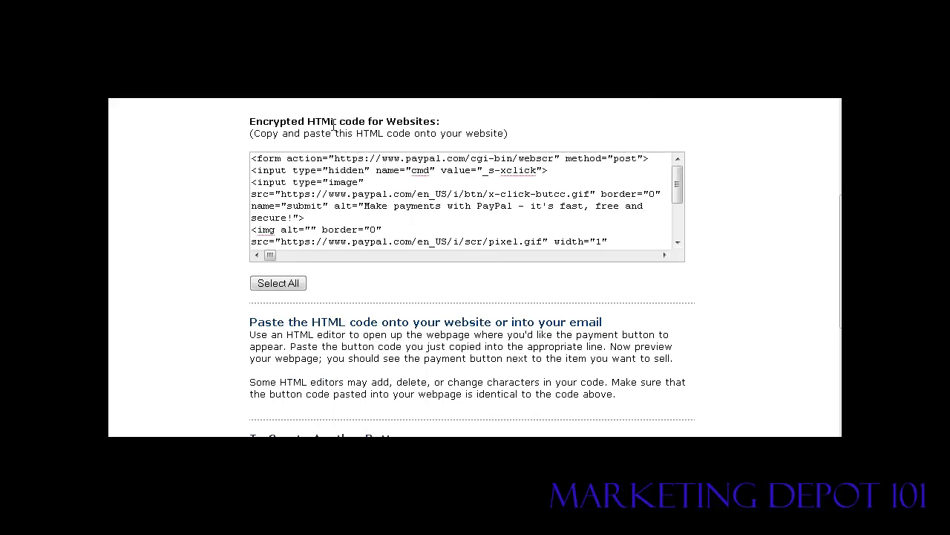
- Select the entire encrypted HTML code for websites and copy it
scroll(412, 164, "down", 3)
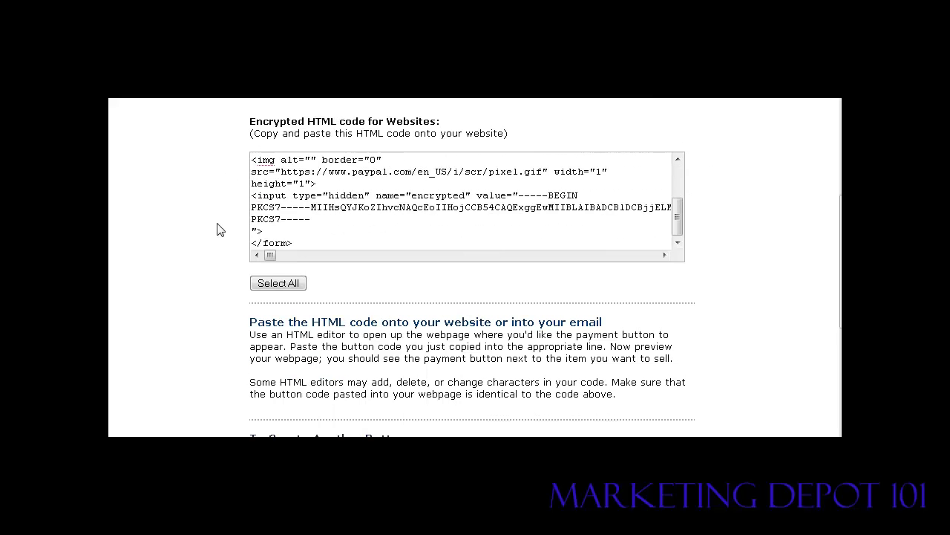
scroll(219, 230, "down", 2)
left_click(278, 199)
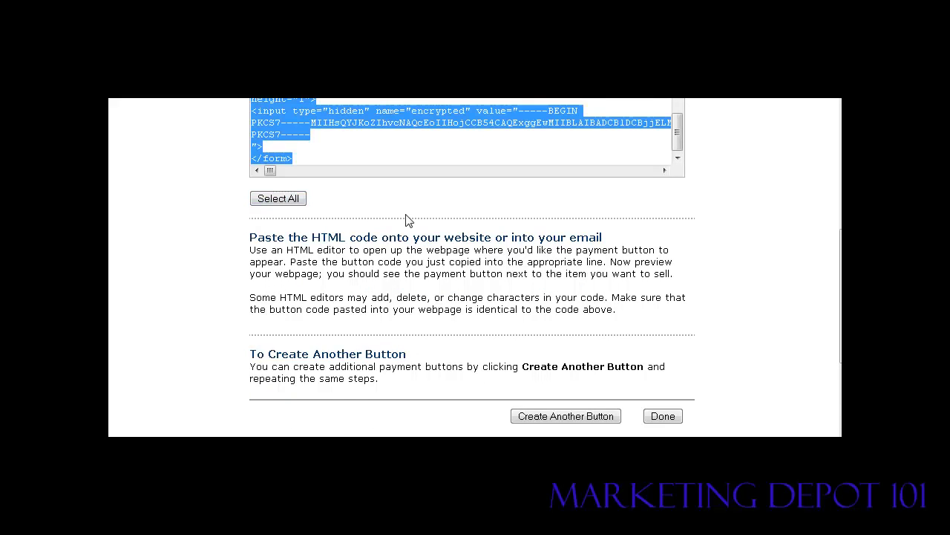
scroll(403, 219, "up", 1)
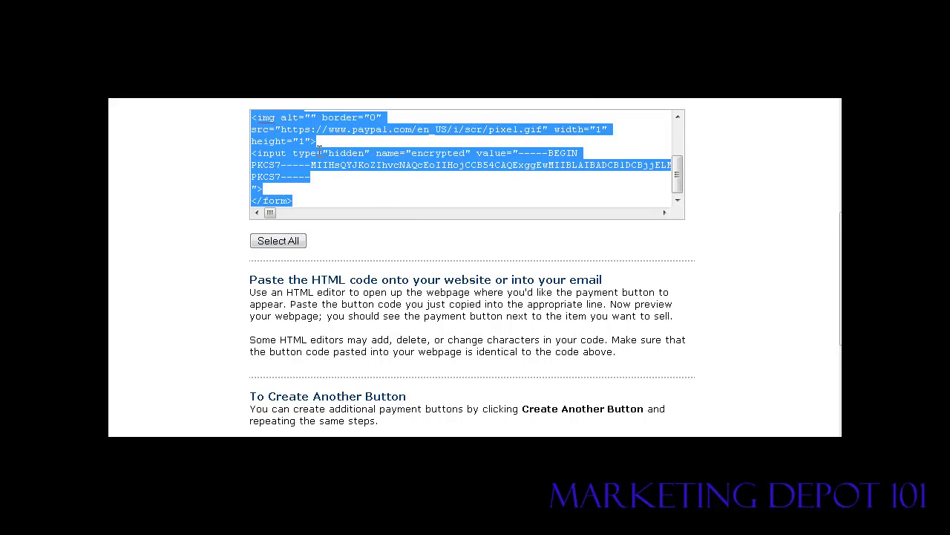
right_click(290, 148)
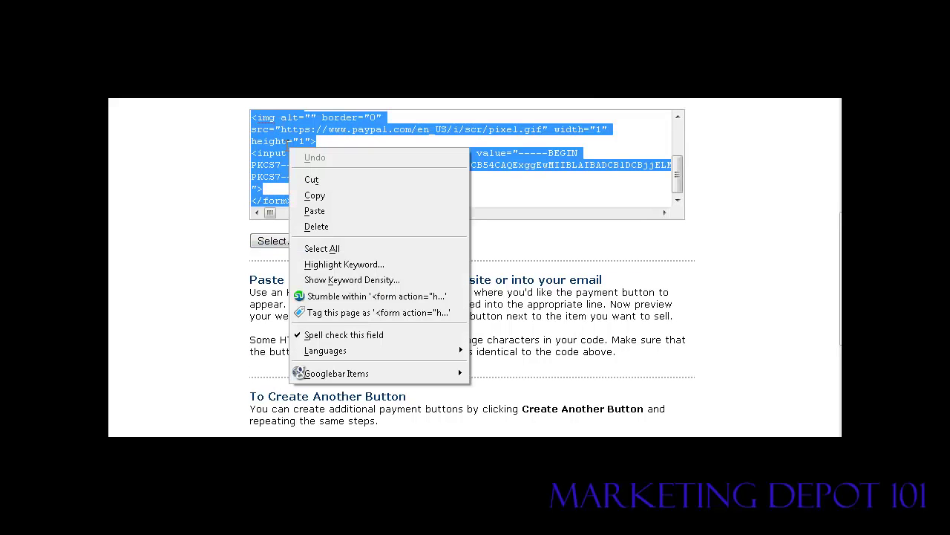
left_click(325, 193)
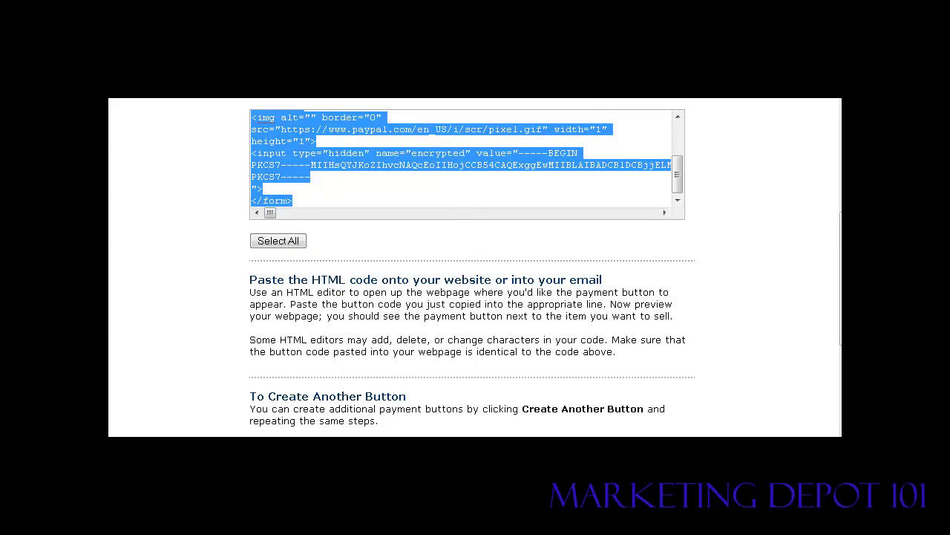
- Open Notepad, paste the copied button code into a blank document and highlight its encrypted value lines
key("super")
left_click(165, 172)
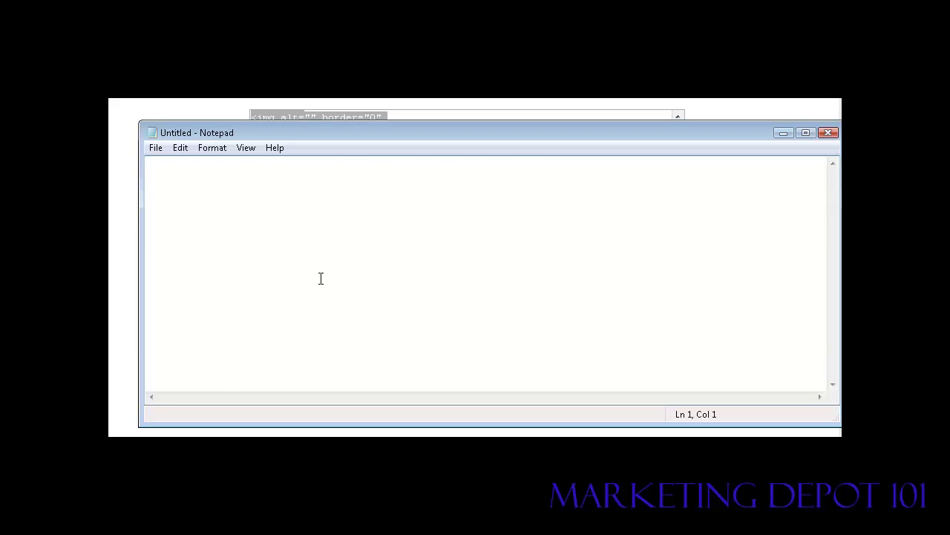
key("ctrl+v")
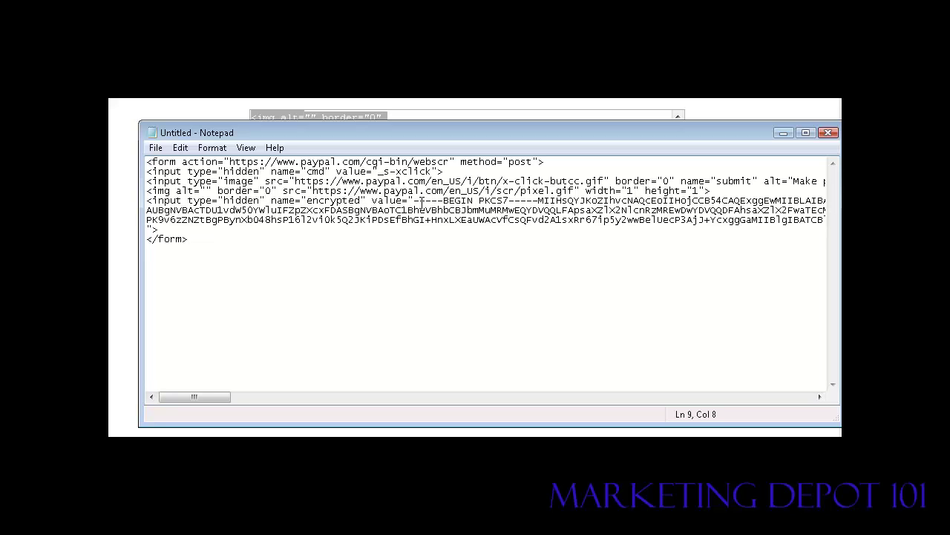
left_click_drag(418, 200, 681, 220)
left_click(668, 265)
- Return to the PayPal page and start creating another payment button, bringing its item details into view
key("alt+Tab")
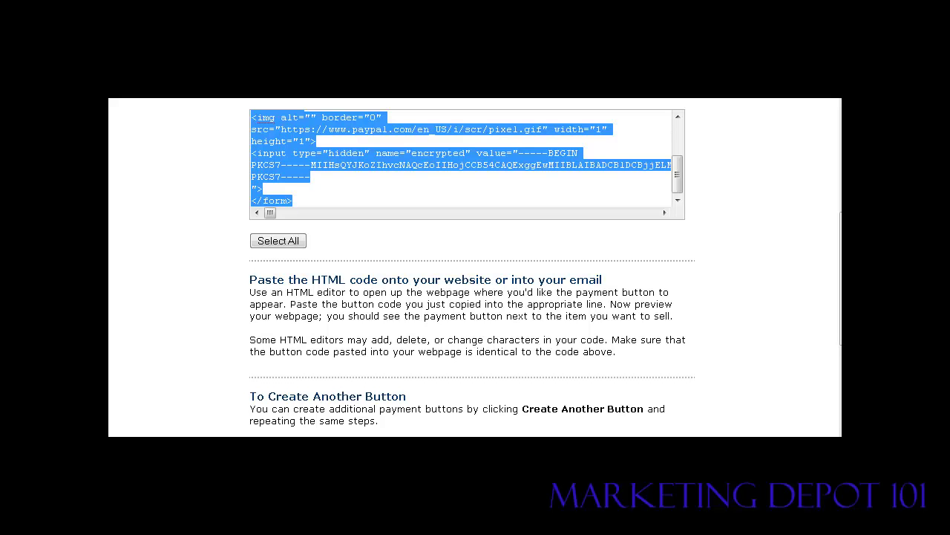
scroll(615, 285, "down", 2)
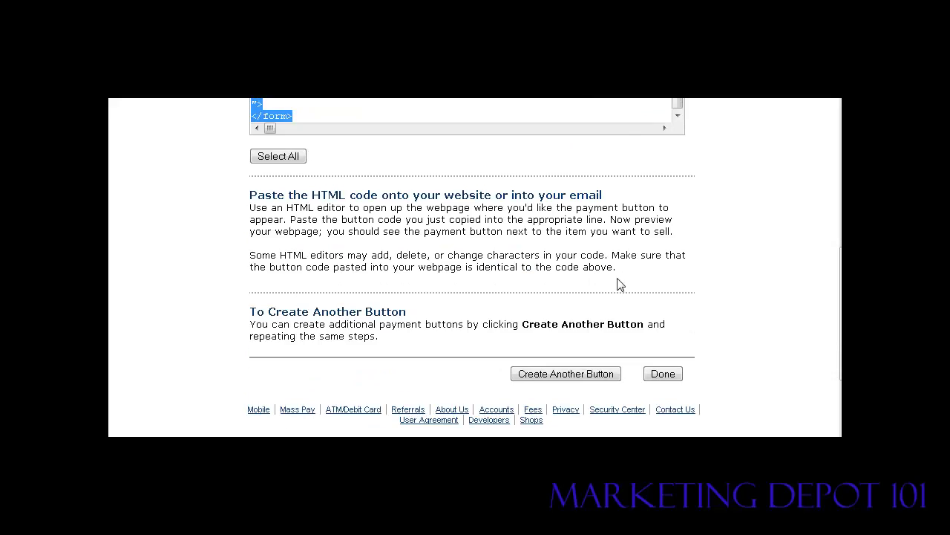
scroll(617, 283, "down", 3)
scroll(594, 276, "up", 1)
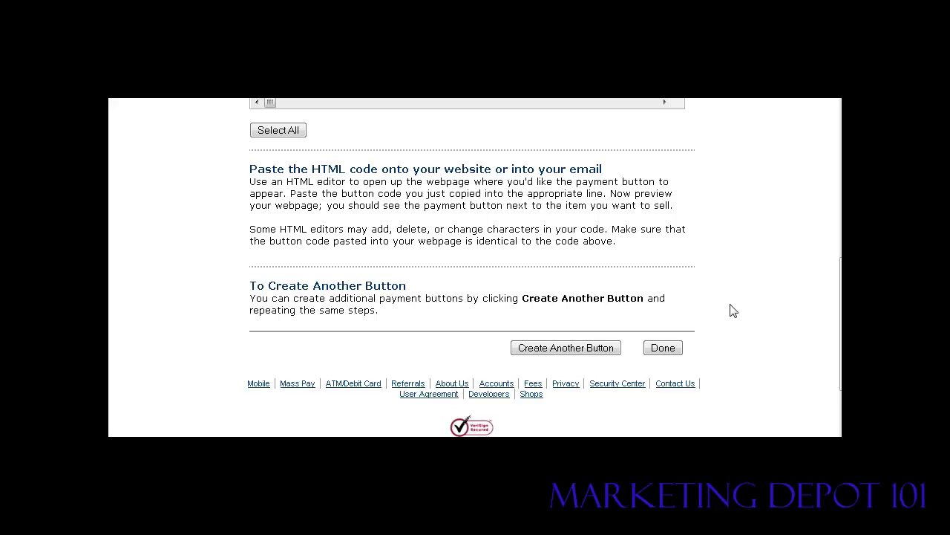
left_click(545, 350)
scroll(575, 246, "down", 5)
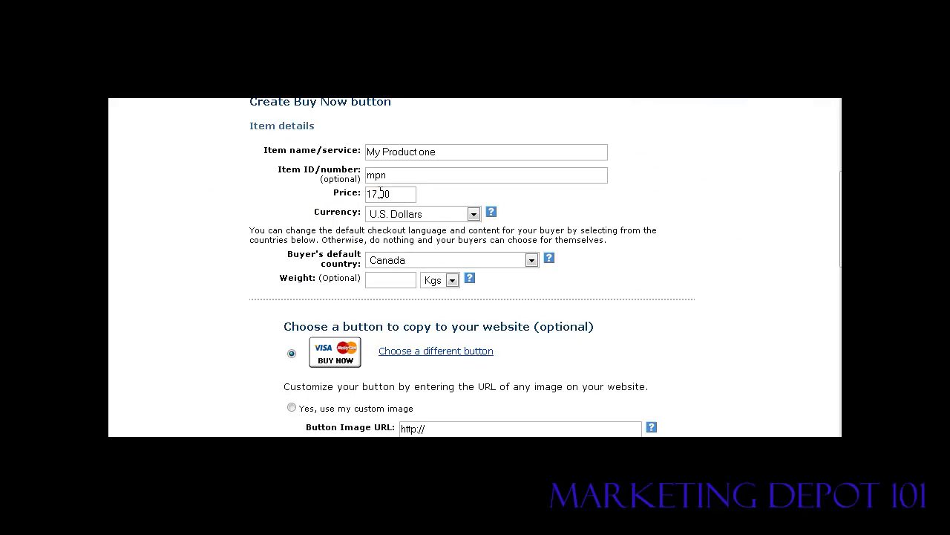
- Delete the start of the item's price and continue to the additional options for the new Buy Now button
left_click_drag(373, 191, 280, 193)
key("Delete")
scroll(661, 254, "down", 5)
scroll(686, 260, "down", 1)
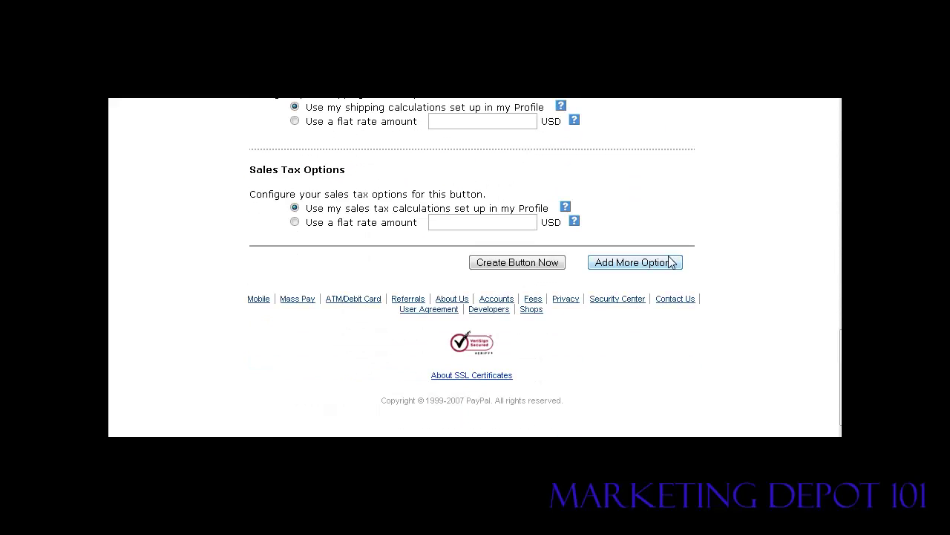
left_click(632, 264)
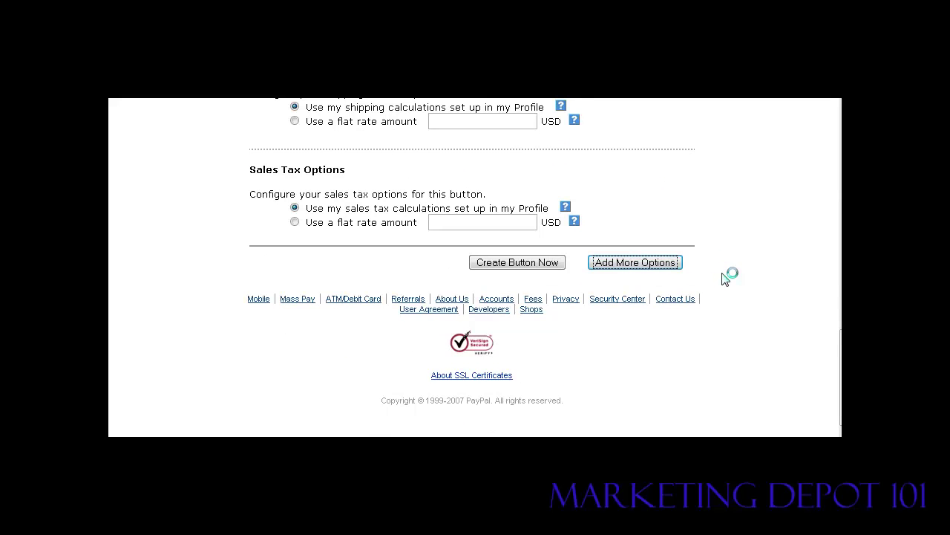
scroll(726, 278, "down", 4)
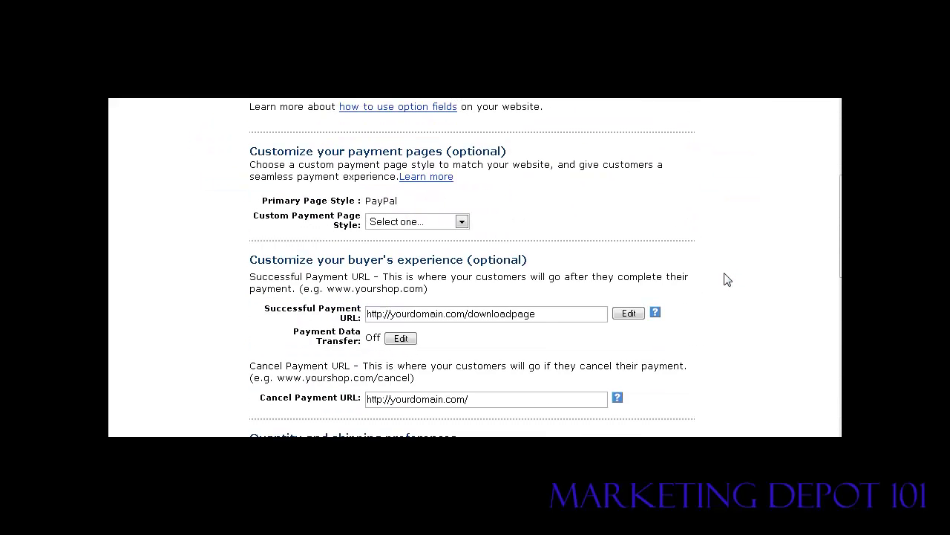
scroll(726, 279, "down", 5)
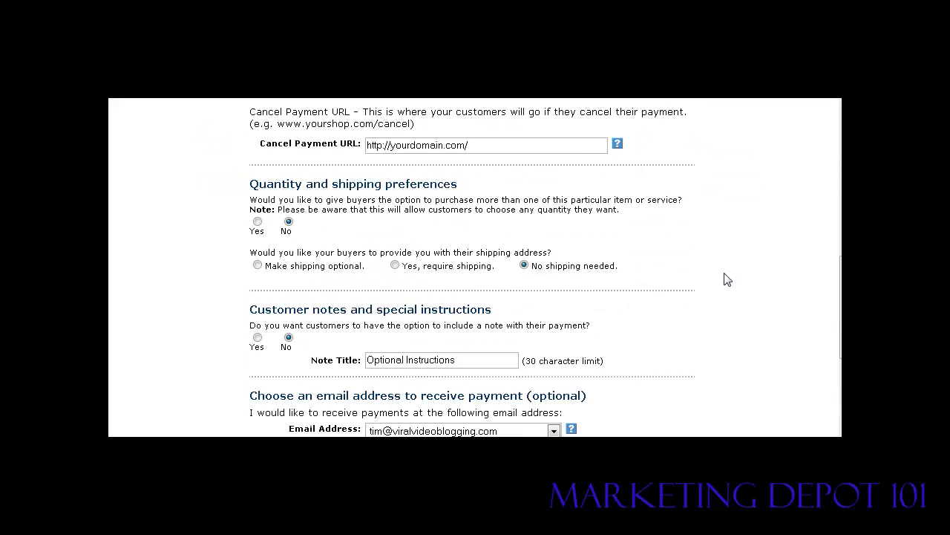
scroll(726, 279, "down", 5)
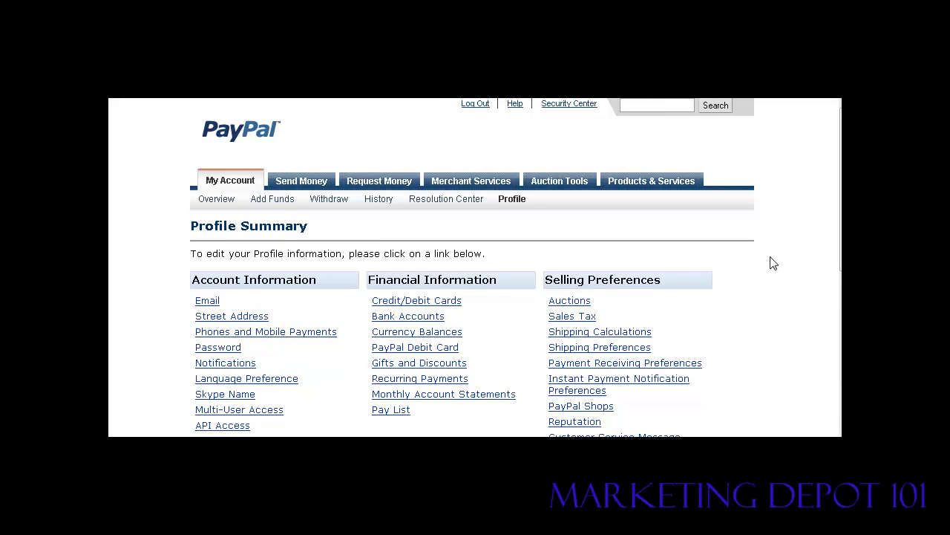
- Open the Sales Tax settings from the Profile Summary, examine the domestic and international tax rate sections, and return to the summary
scroll(774, 262, "down", 2)
scroll(774, 262, "down", 2)
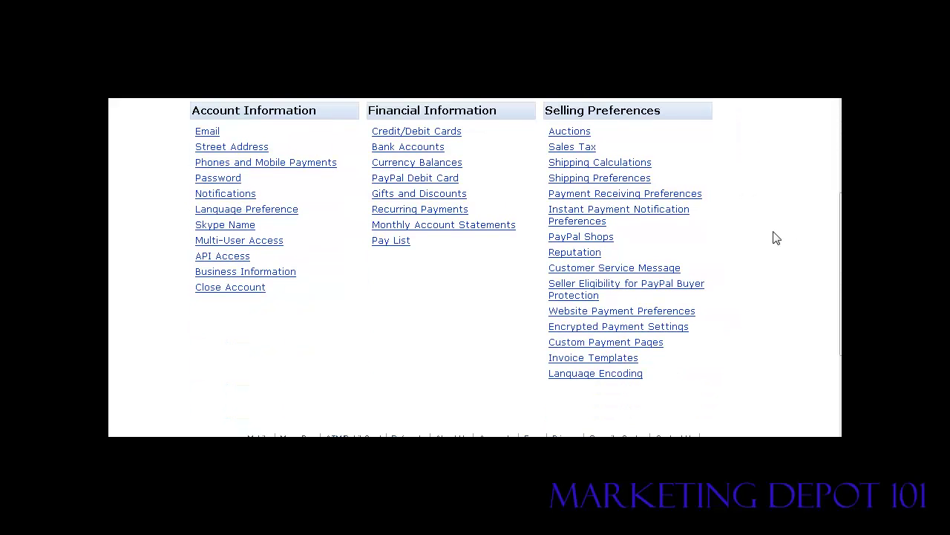
left_click(576, 149)
scroll(643, 215, "down", 3)
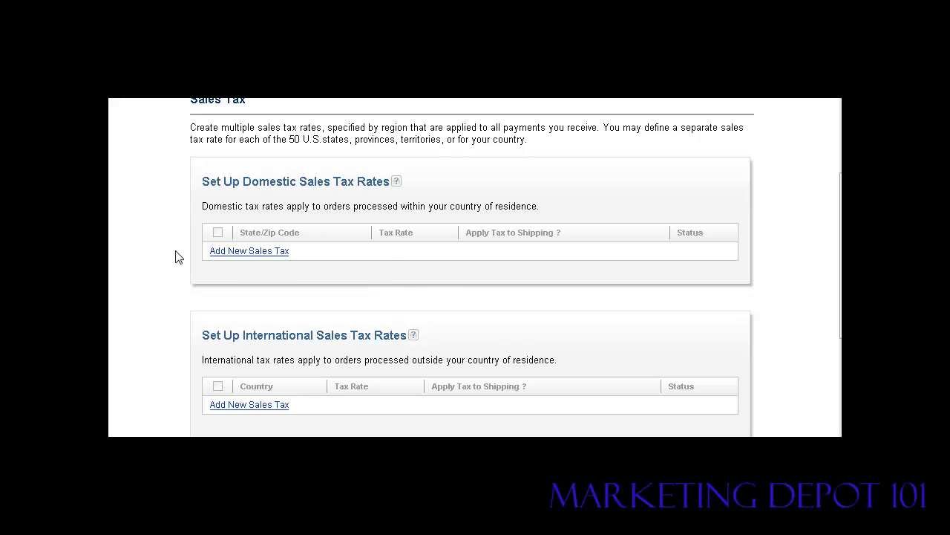
scroll(518, 261, "down", 1)
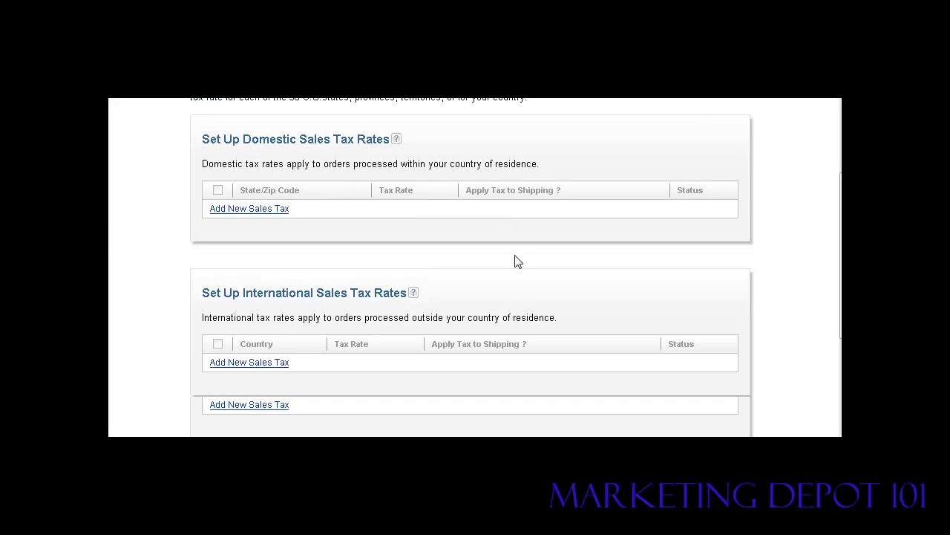
scroll(518, 261, "down", 1)
scroll(574, 275, "down", 1)
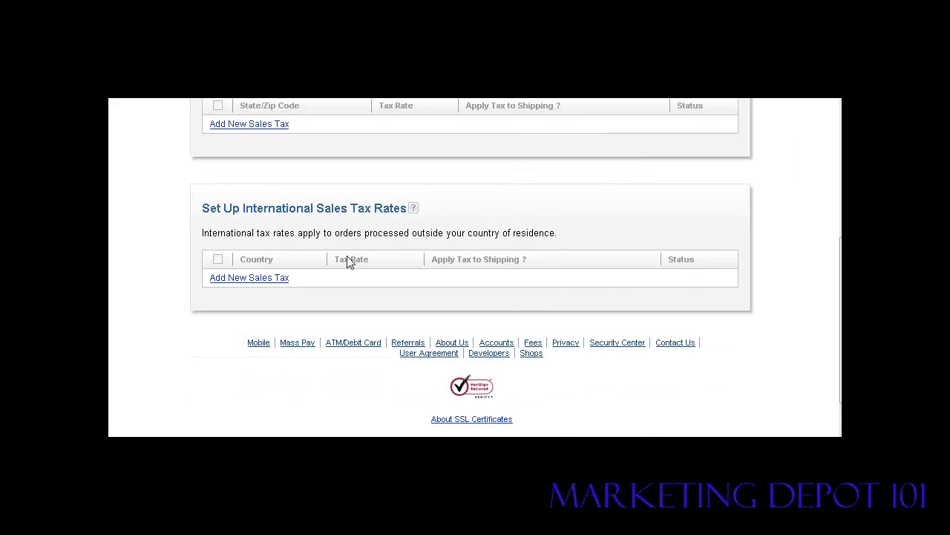
scroll(395, 256, "down", 1)
scroll(631, 267, "up", 6)
key("alt+Left")
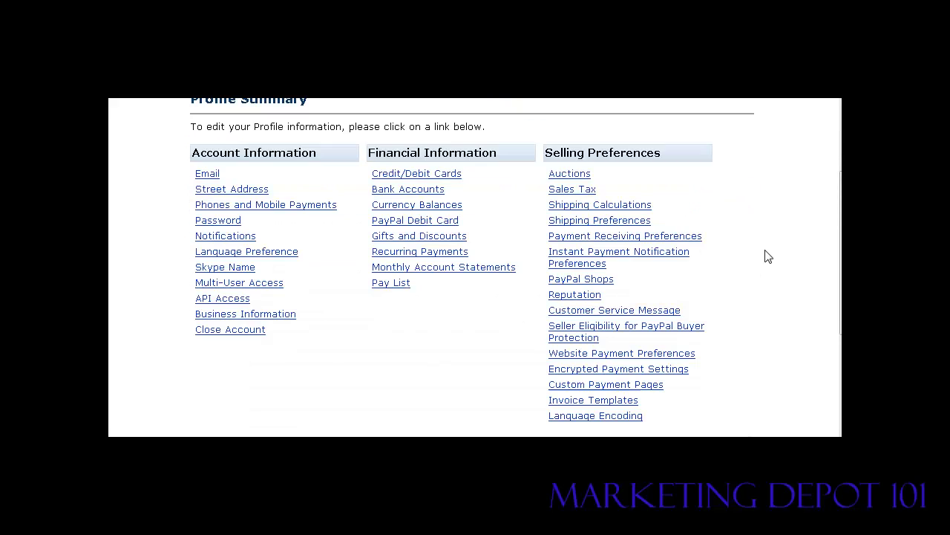
- Open Shipping Calculations, examine the currency, cost method and price range settings, and go back to the Profile Summary
left_click(626, 208)
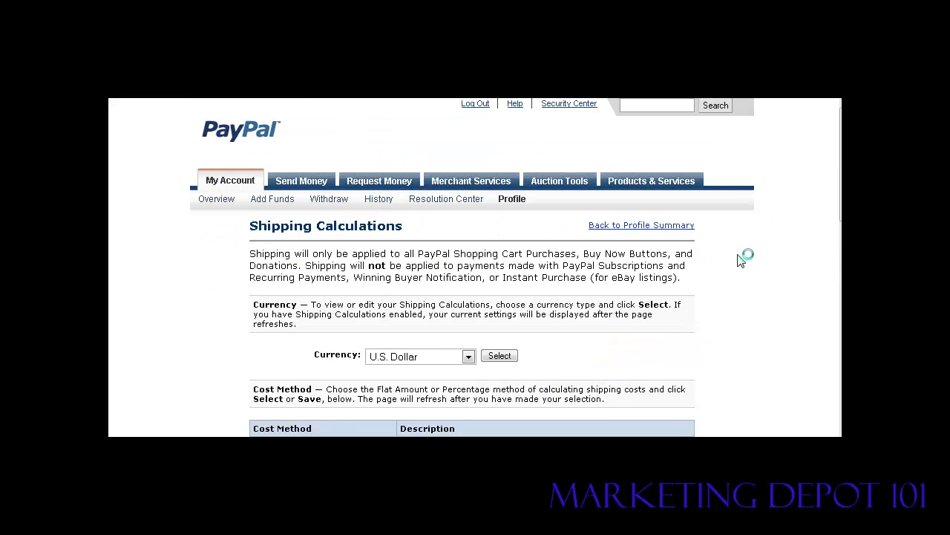
scroll(741, 260, "down", 3)
scroll(741, 260, "down", 1)
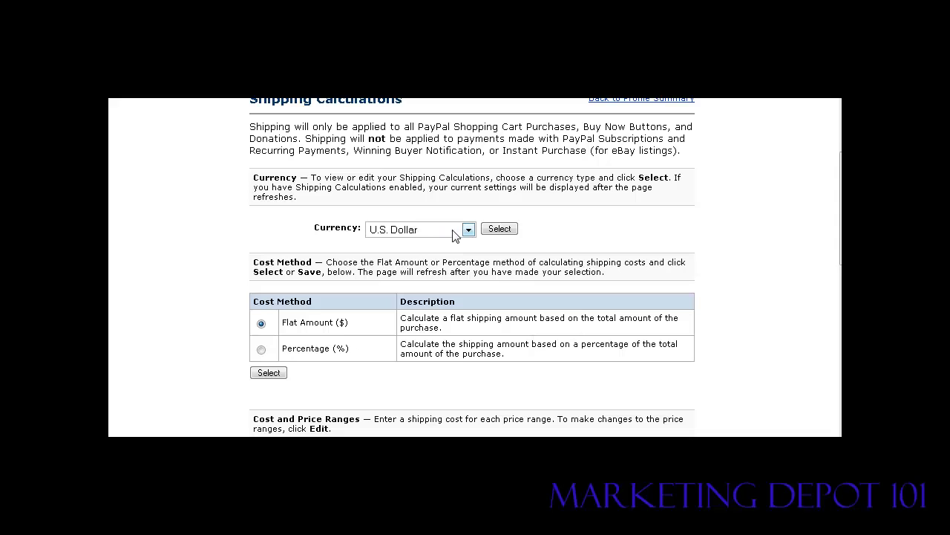
scroll(606, 276, "down", 1)
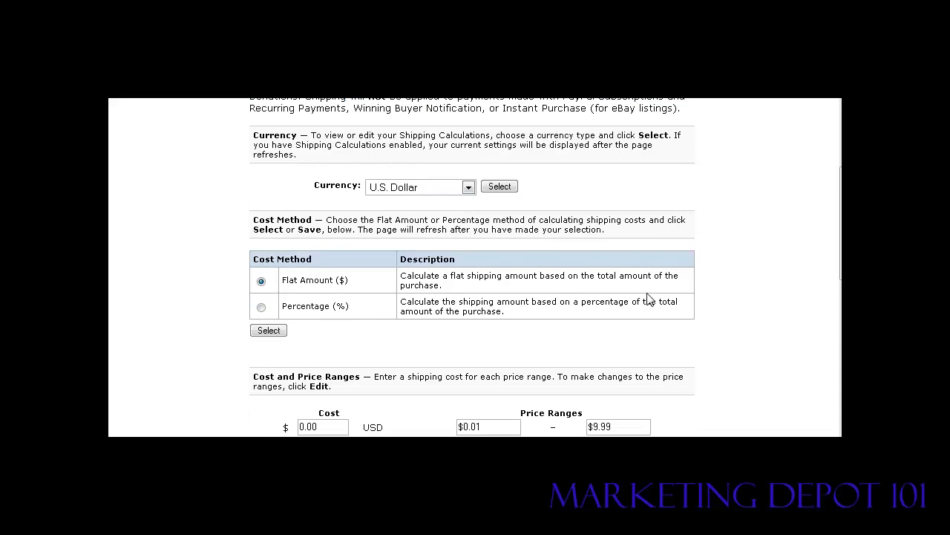
scroll(650, 300, "down", 5)
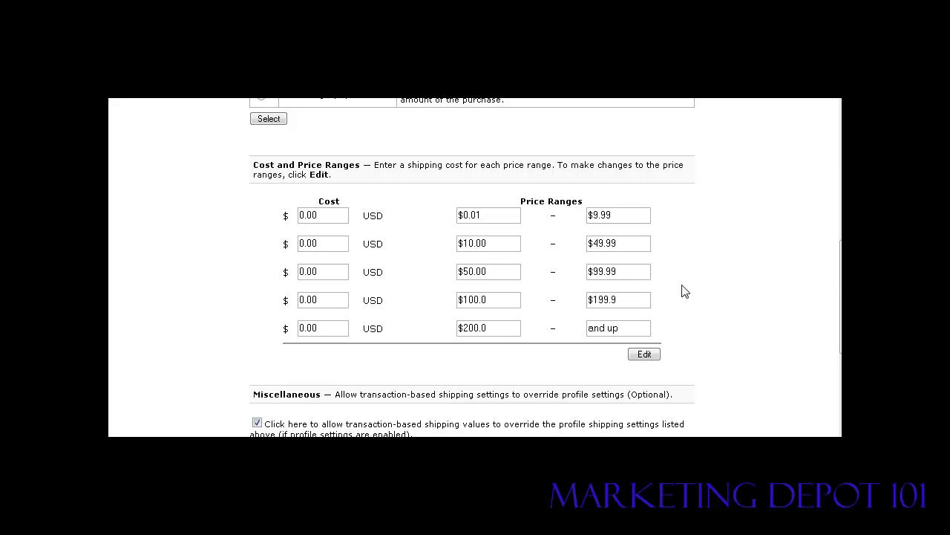
scroll(740, 288, "down", 3)
scroll(754, 294, "up", 1)
scroll(762, 294, "up", 10)
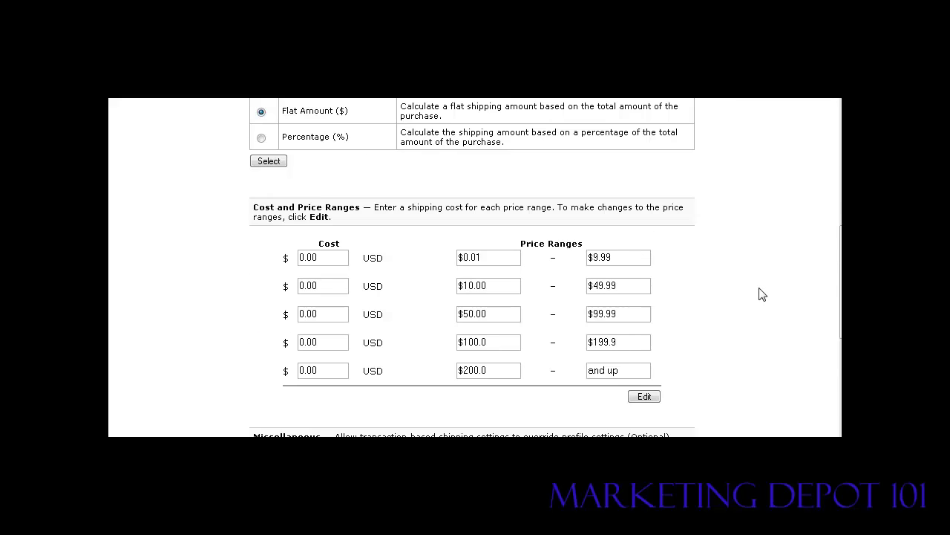
left_click(615, 225)
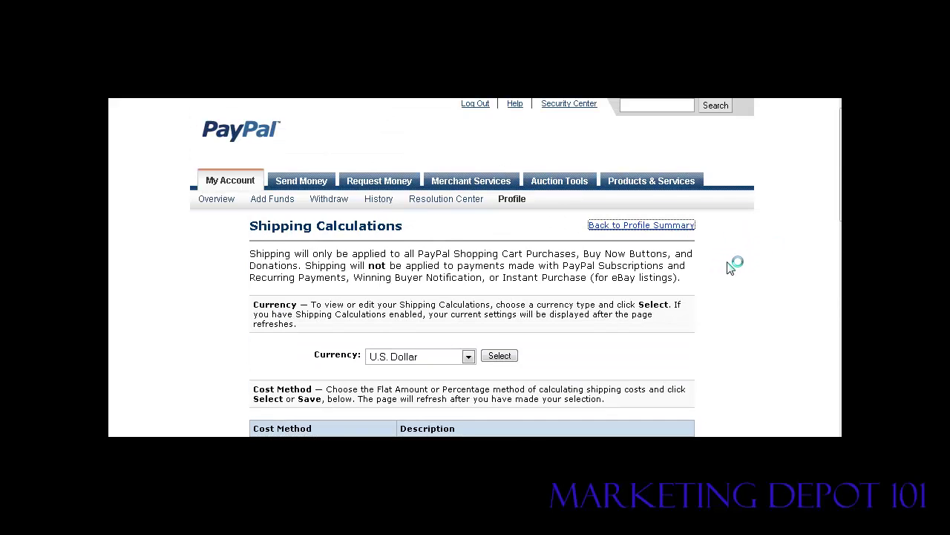
- Open Shipping Preferences and examine the Canada Post, UPS, default carrier, return label and Ship button settings
scroll(742, 267, "down", 4)
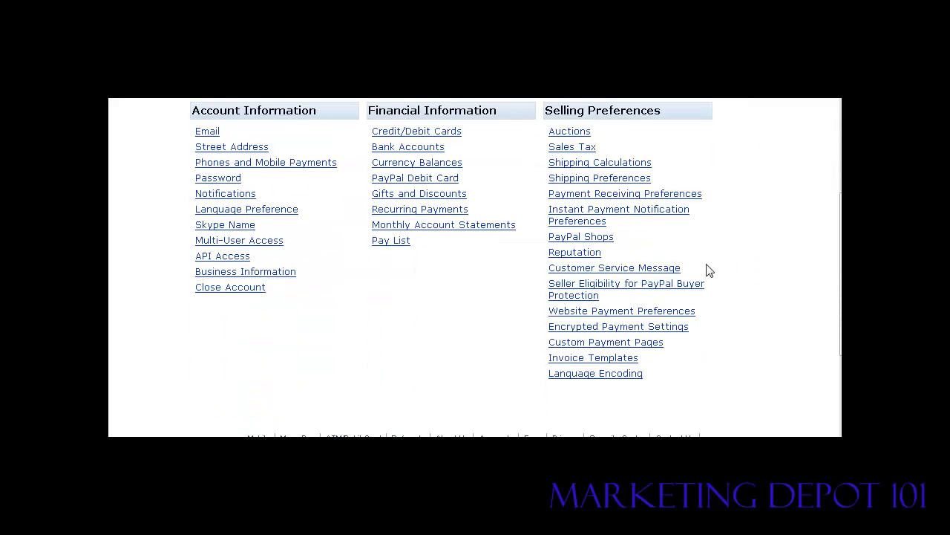
left_click(598, 178)
scroll(661, 278, "down", 3)
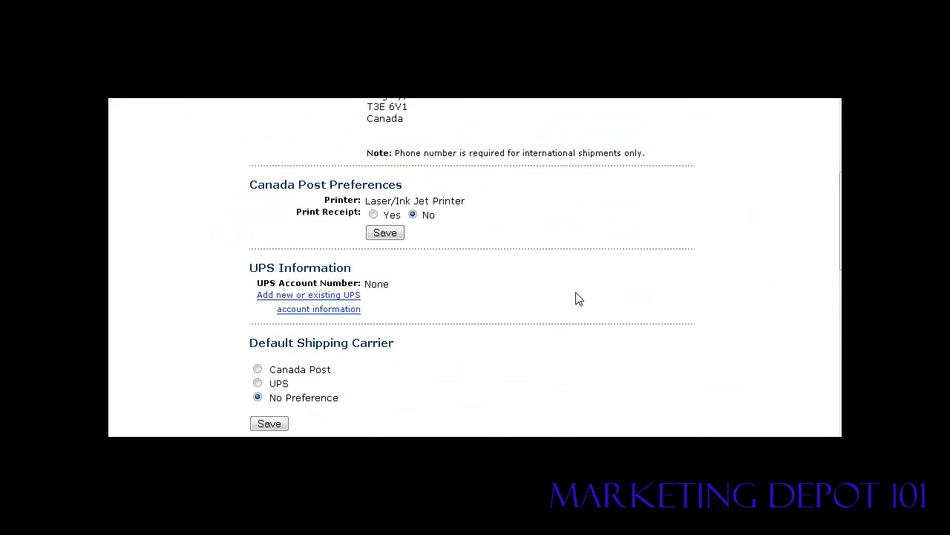
scroll(587, 299, "down", 2)
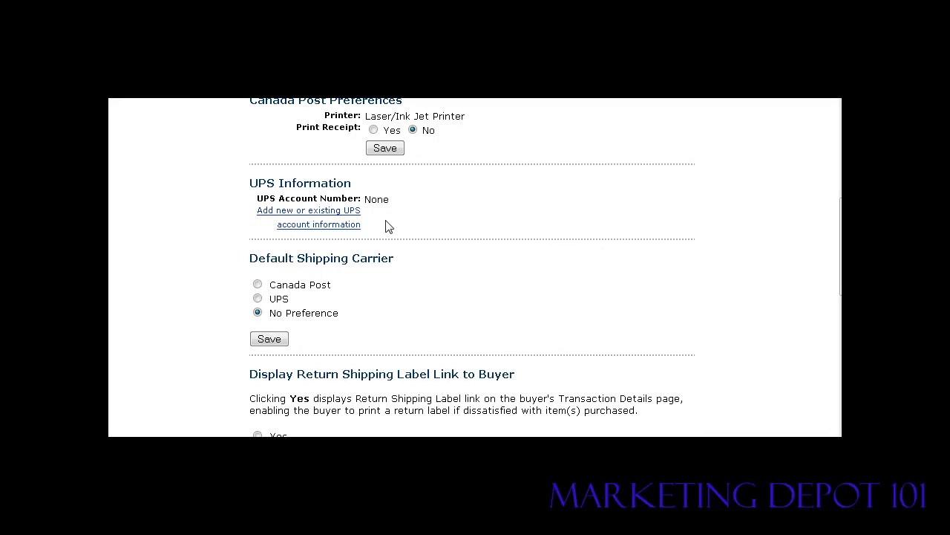
scroll(557, 260, "down", 1)
scroll(617, 259, "down", 2)
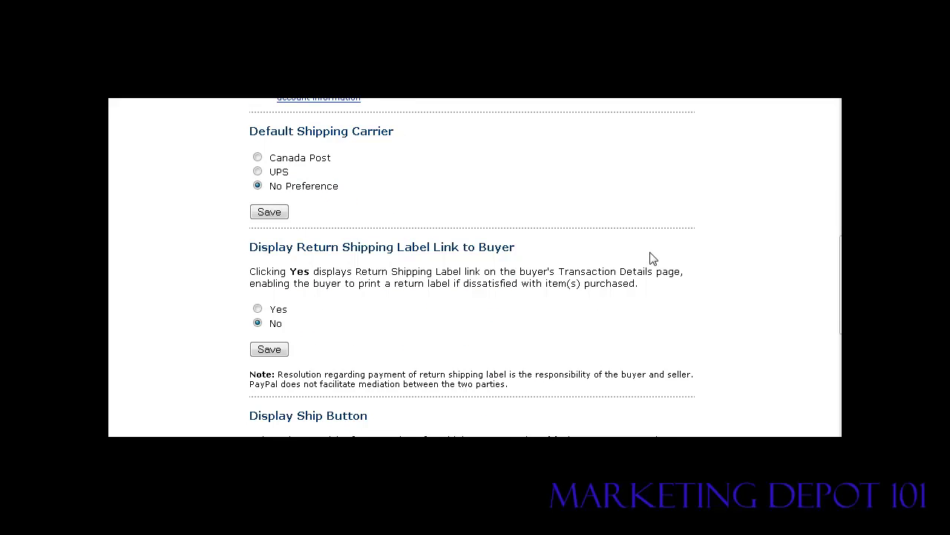
scroll(546, 277, "down", 2)
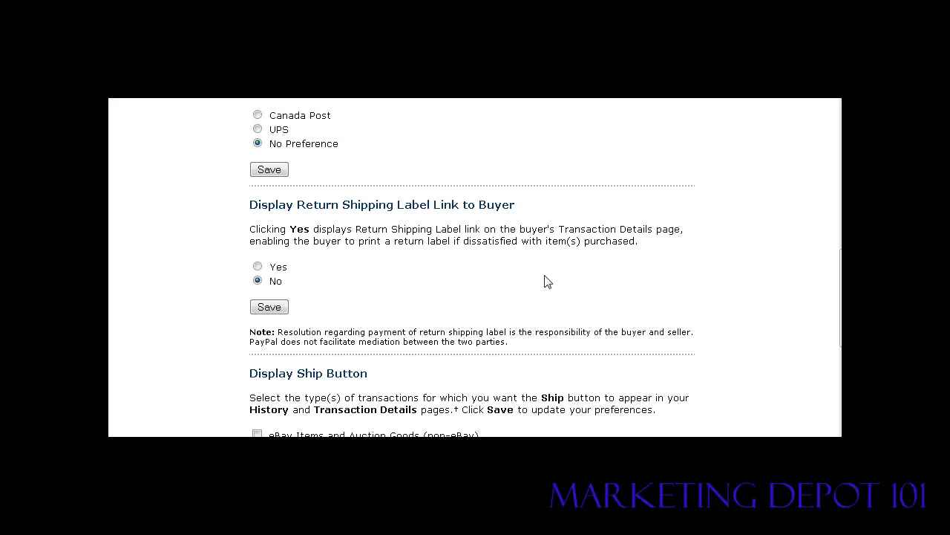
scroll(554, 280, "down", 1)
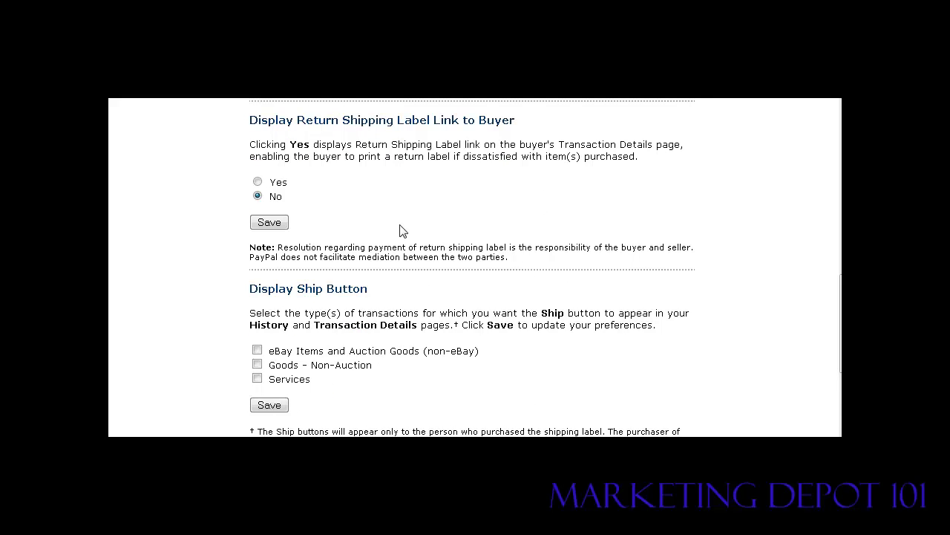
scroll(503, 220, "down", 1)
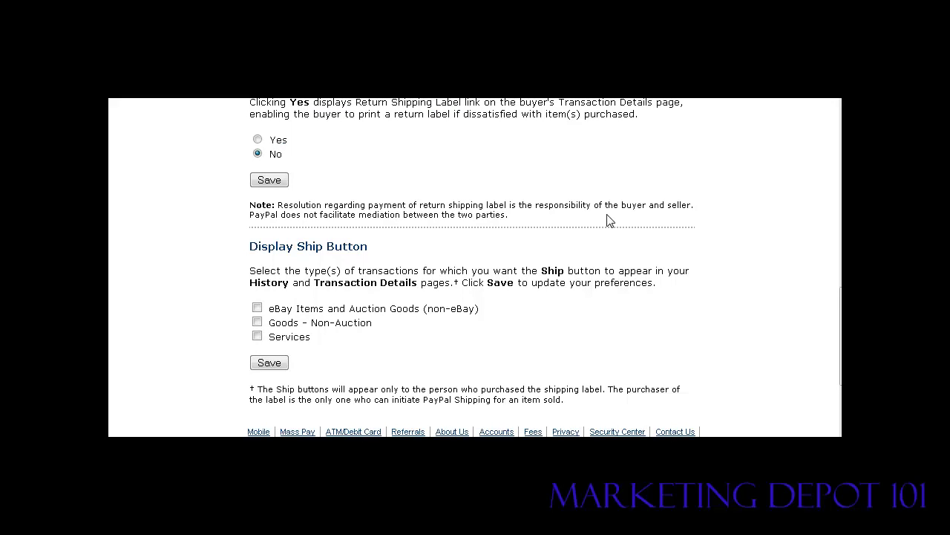
scroll(613, 219, "down", 3)
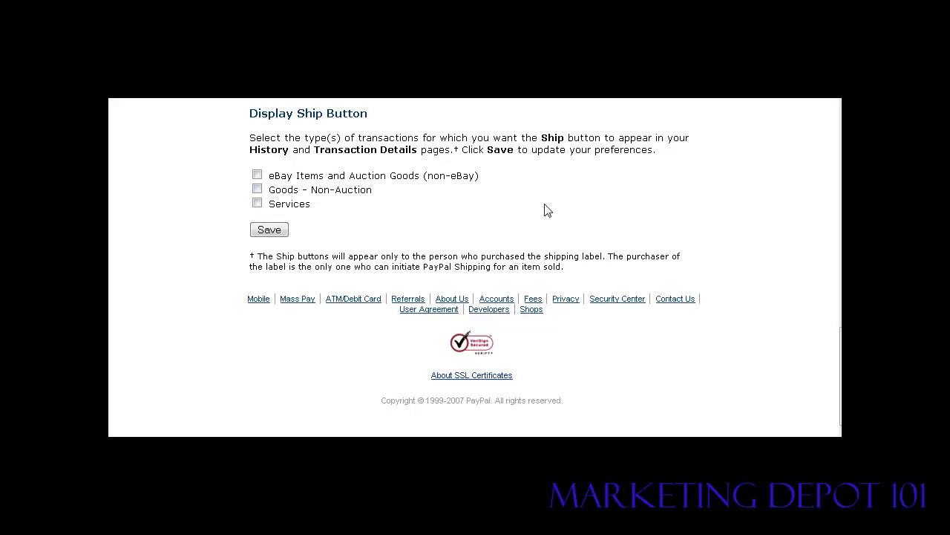
- Leave the PayPal Shipping Information page and return to the Profile Summary
scroll(779, 256, "up", 6)
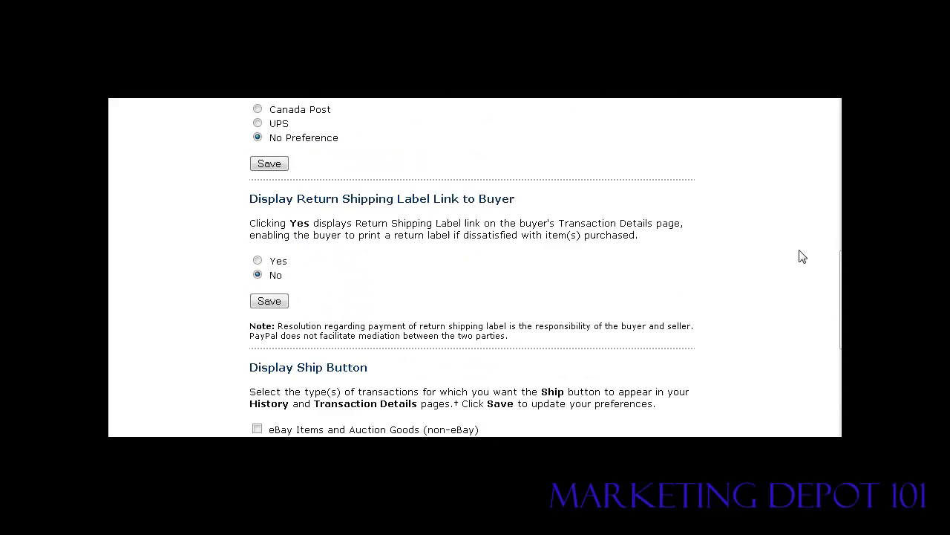
scroll(787, 255, "up", 10)
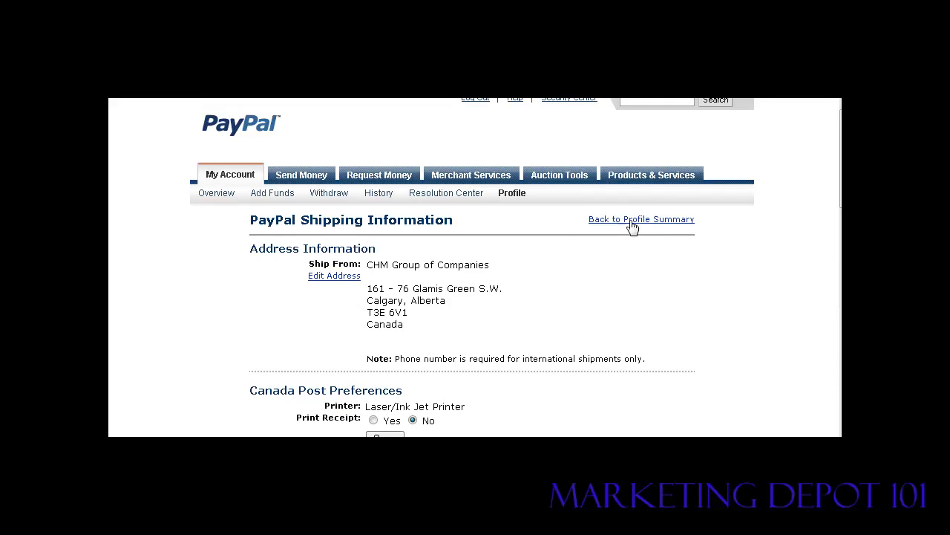
left_click(632, 223)
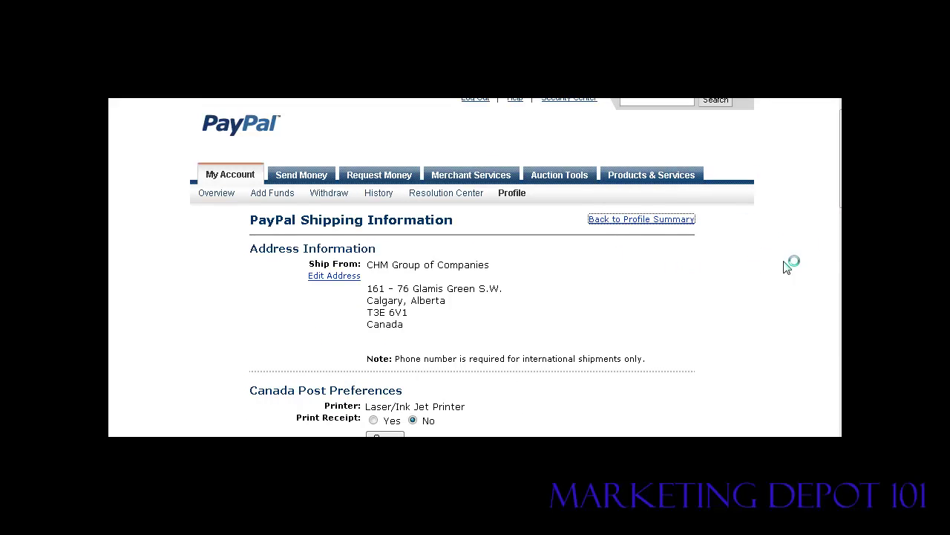
- Open Custom Payment Pages from the Selling Preferences and examine the list of page styles and their options
scroll(775, 264, "down", 3)
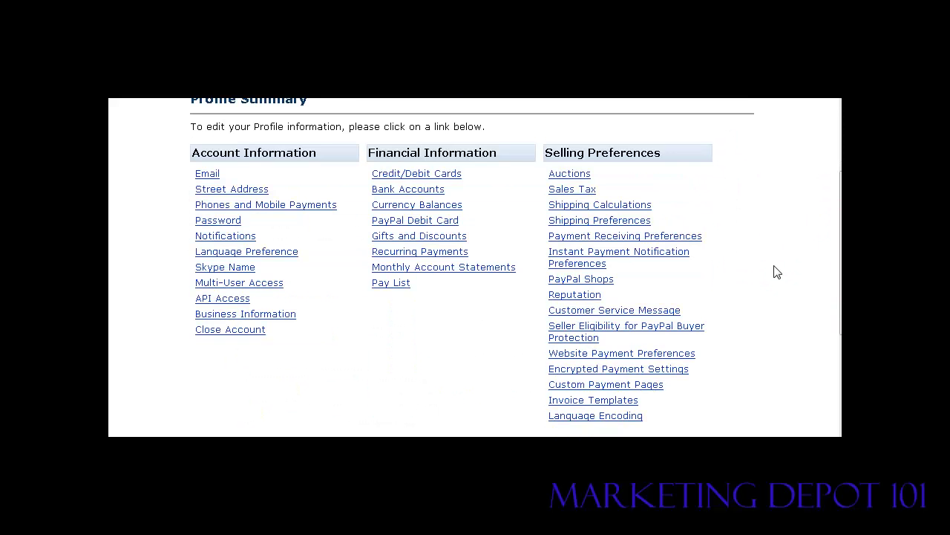
scroll(776, 273, "down", 1)
scroll(775, 272, "down", 1)
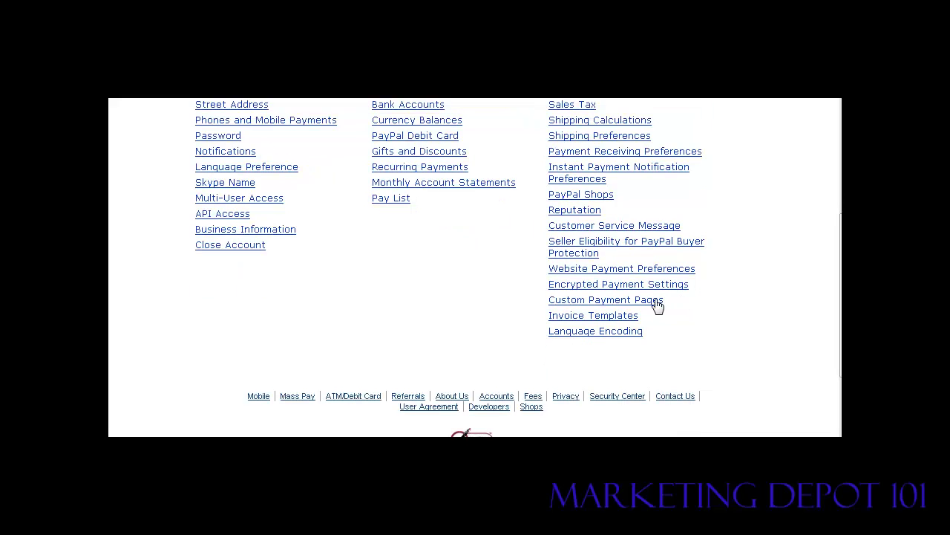
left_click(657, 301)
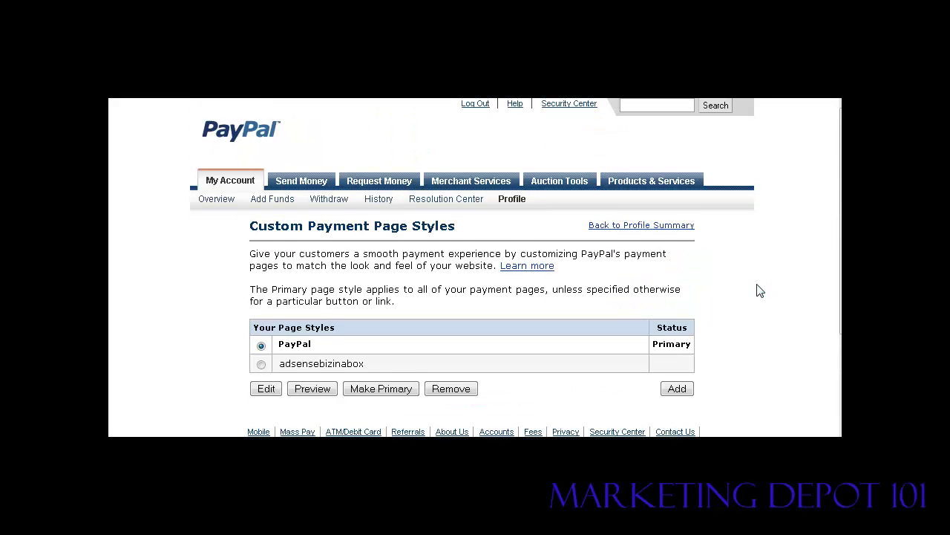
scroll(759, 291, "down", 3)
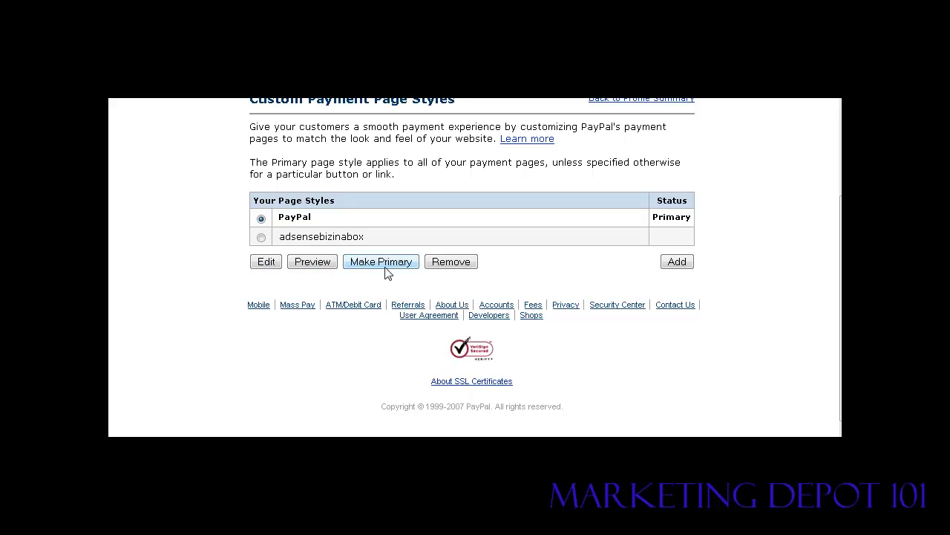
- Start adding a payment page style and replace its page style name with "custom"
left_click(681, 262)
scroll(734, 270, "down", 3)
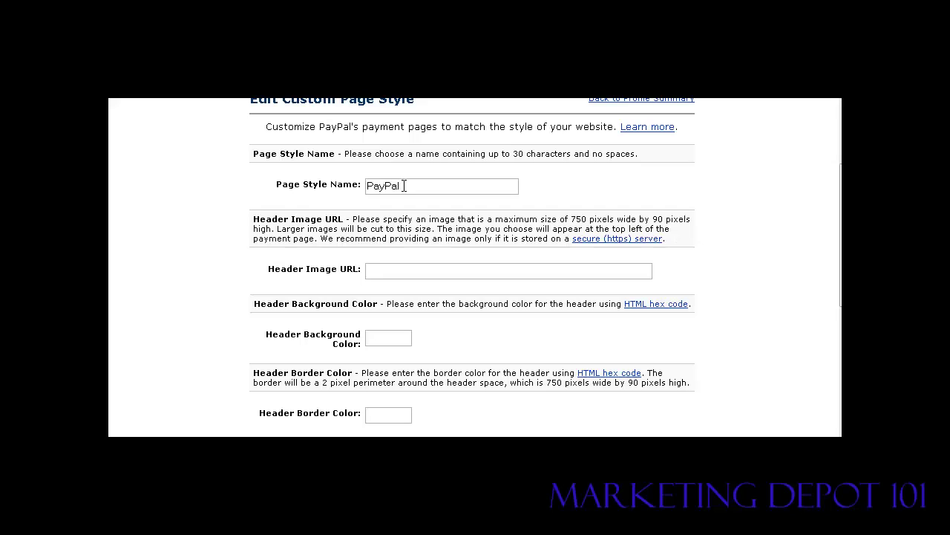
left_click_drag(404, 186, 365, 186)
type("custom")
- Examine the page style's header image URL, header background, header border and payment flow background color fields, and cancel the form
scroll(793, 271, "down", 2)
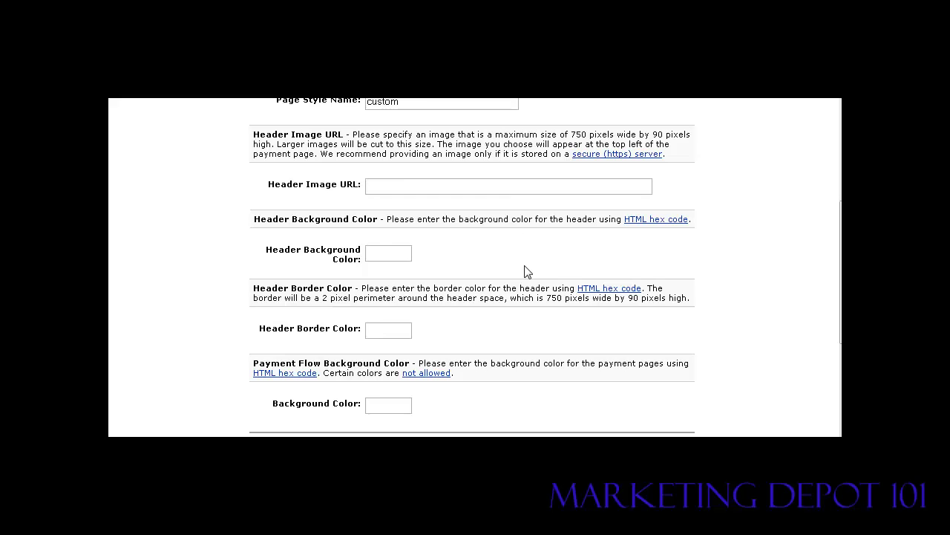
scroll(519, 270, "down", 1)
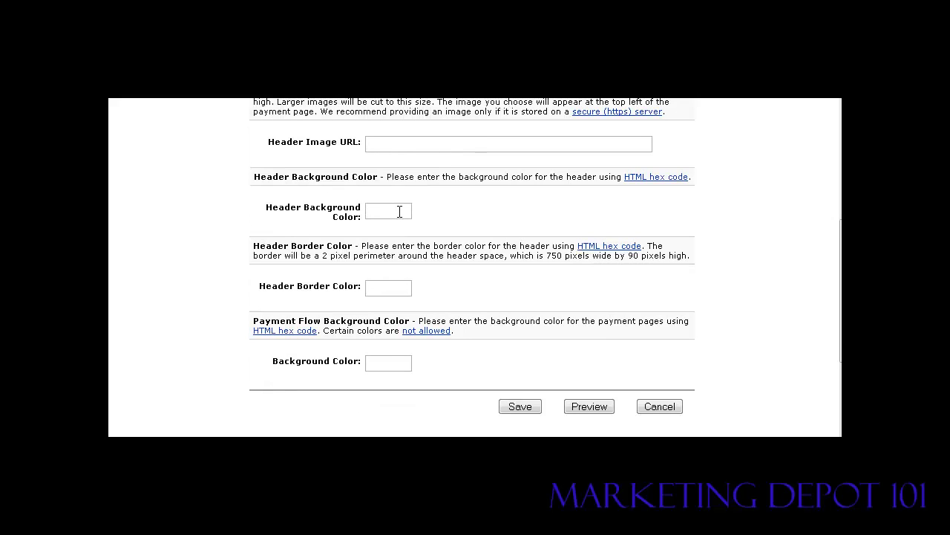
scroll(399, 212, "down", 2)
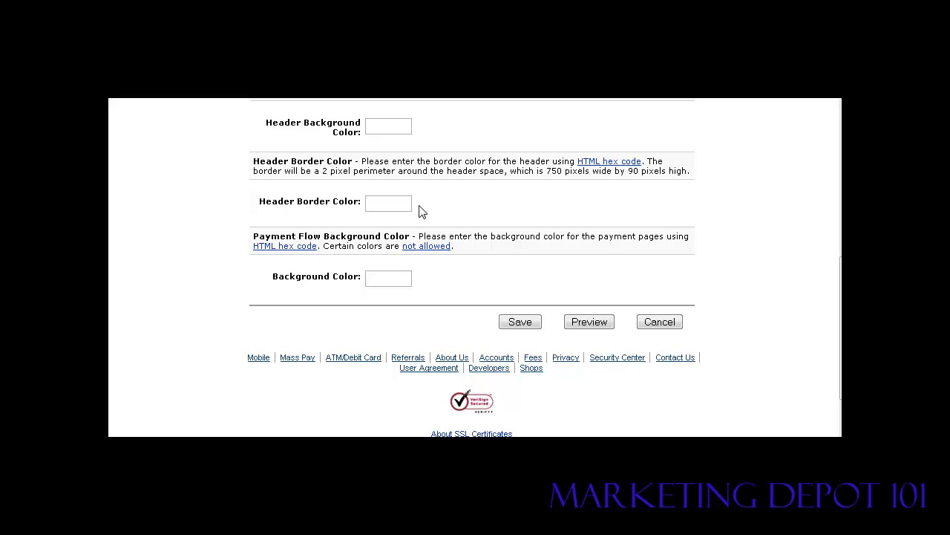
scroll(401, 212, "down", 2)
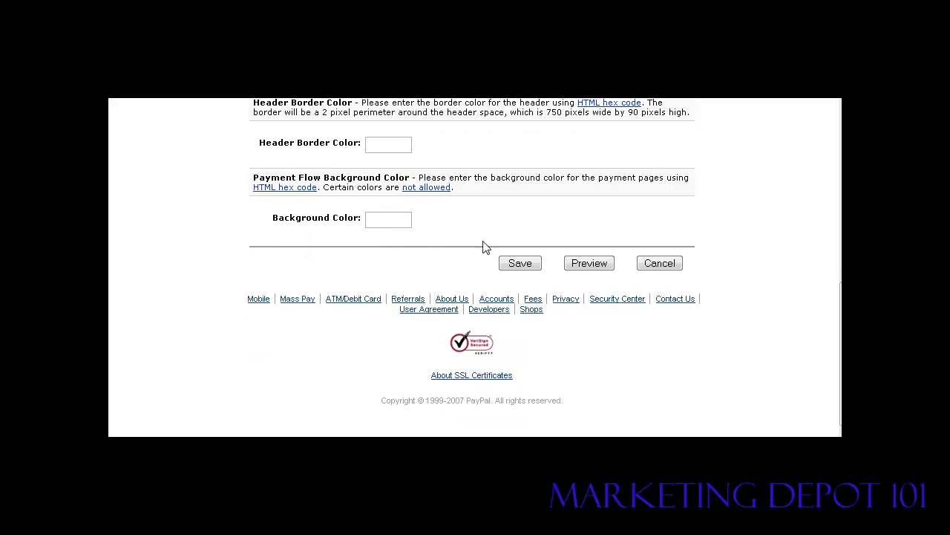
left_click(666, 264)
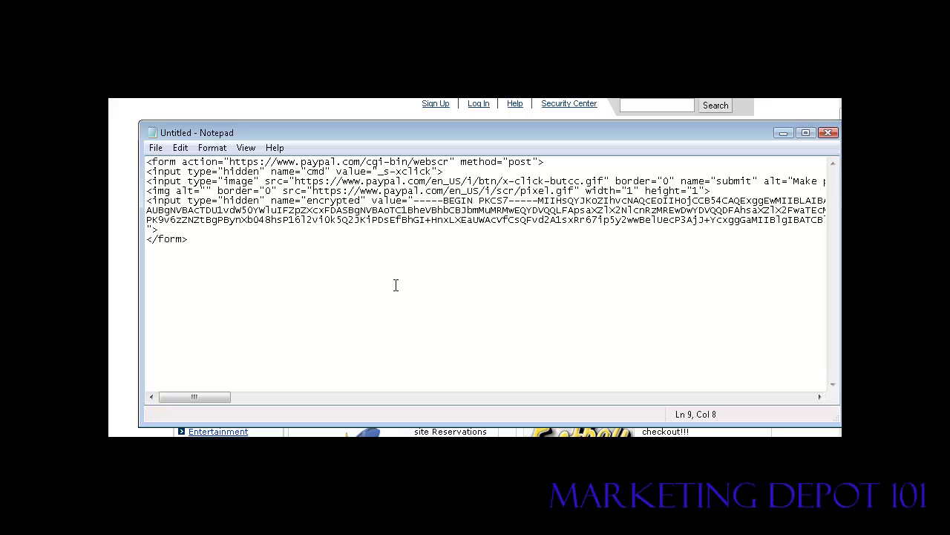
- Save the button code from Notepad to the Desktop as example.html with the file type All Files
left_click(157, 148)
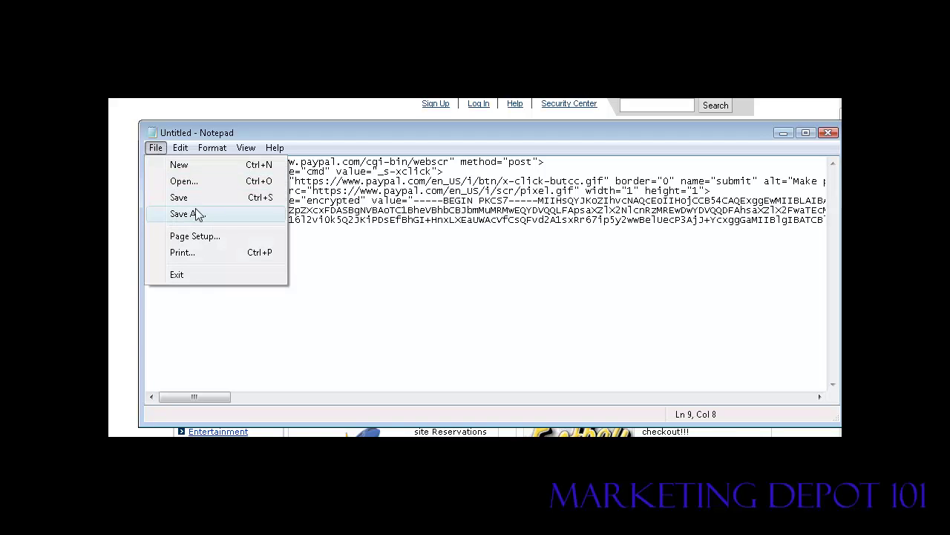
left_click(197, 214)
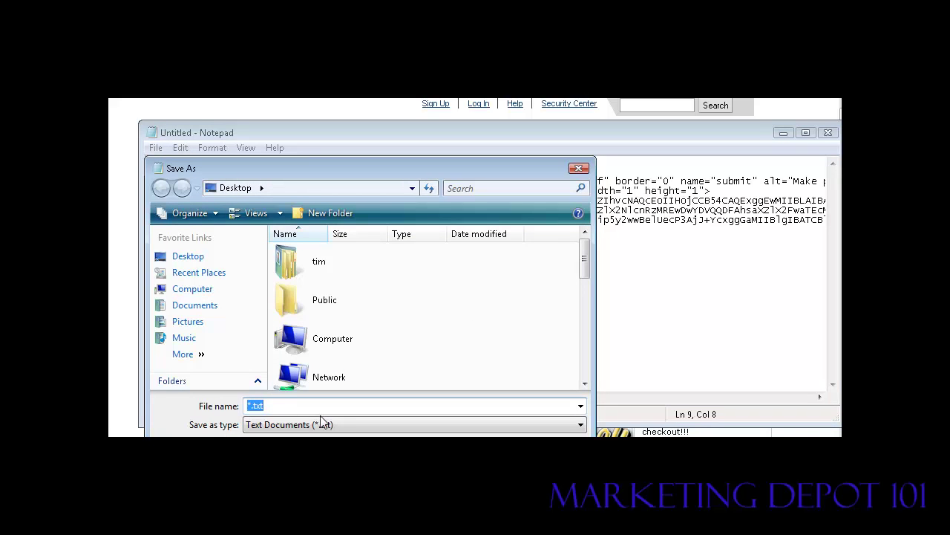
type("example.html")
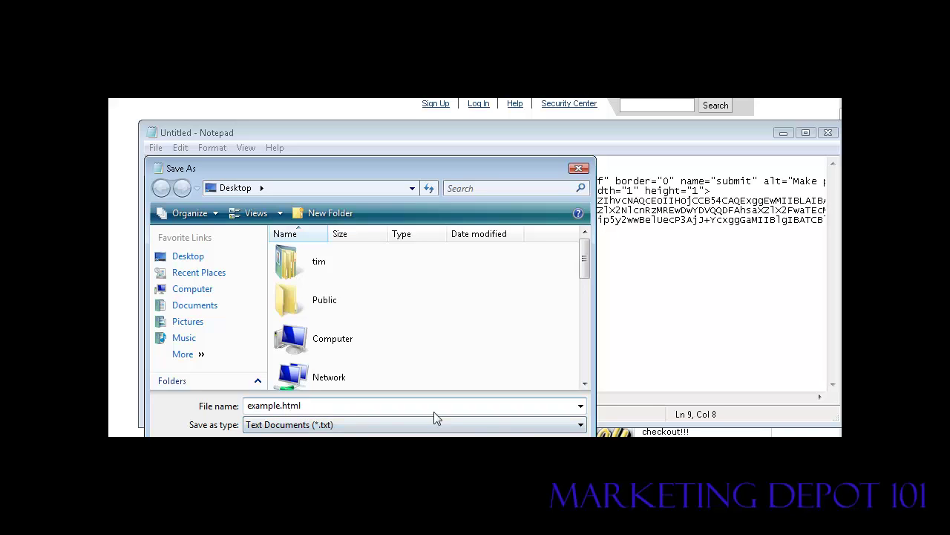
left_click(552, 423)
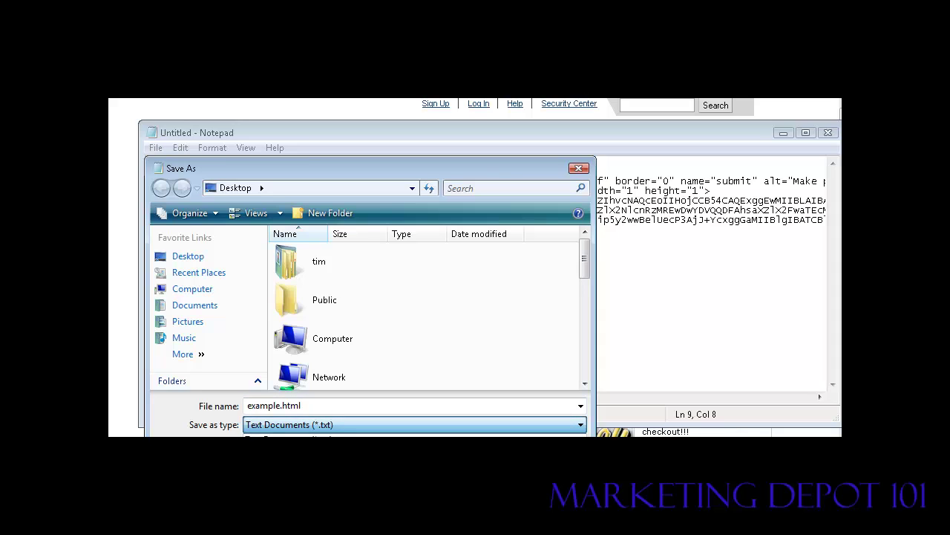
left_click(519, 448)
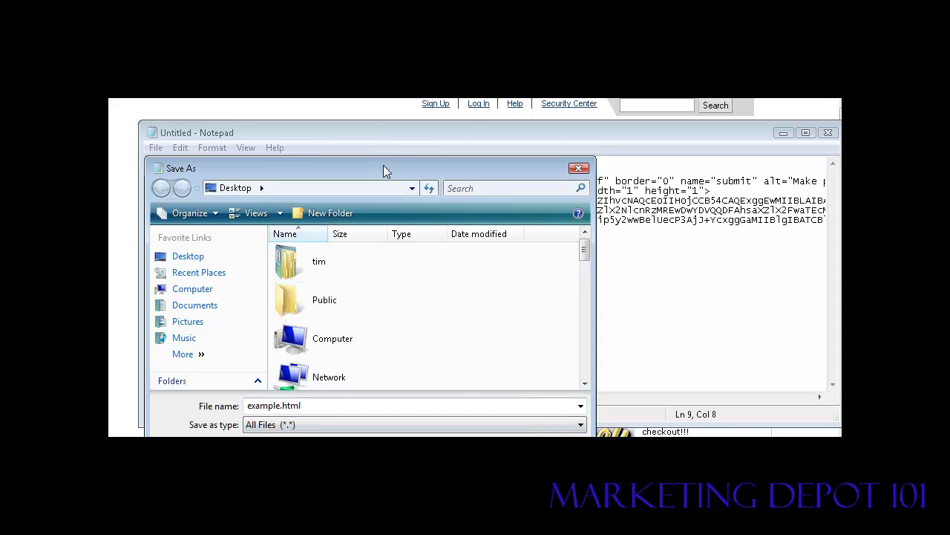
left_click_drag(385, 170, 383, 139)
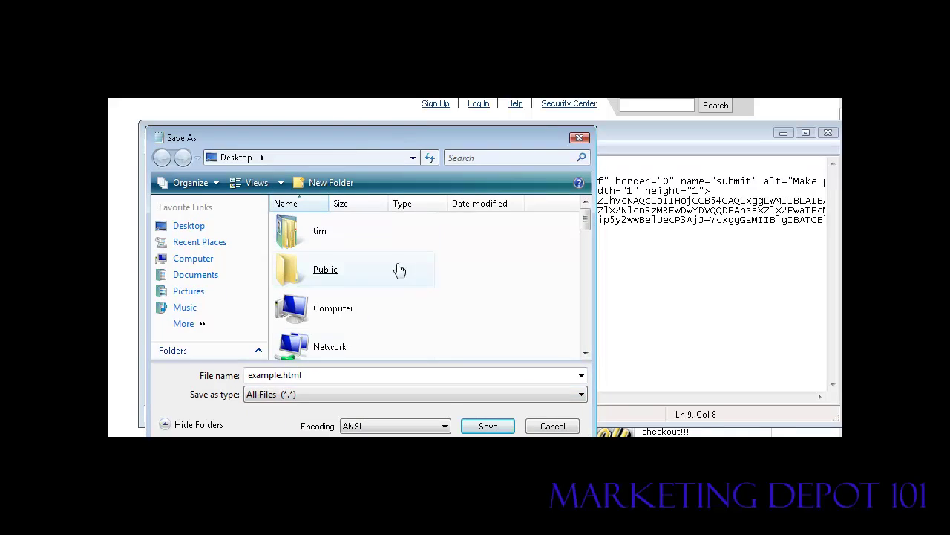
left_click(486, 425)
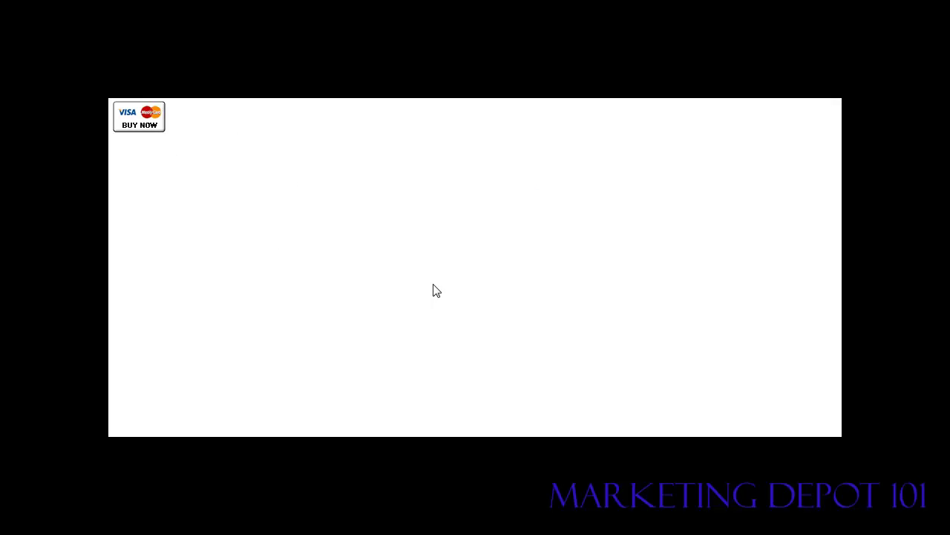
- Test the Buy Now button on the example page and examine the PayPal payment page's product, total, login and card payment sections
left_click(128, 119)
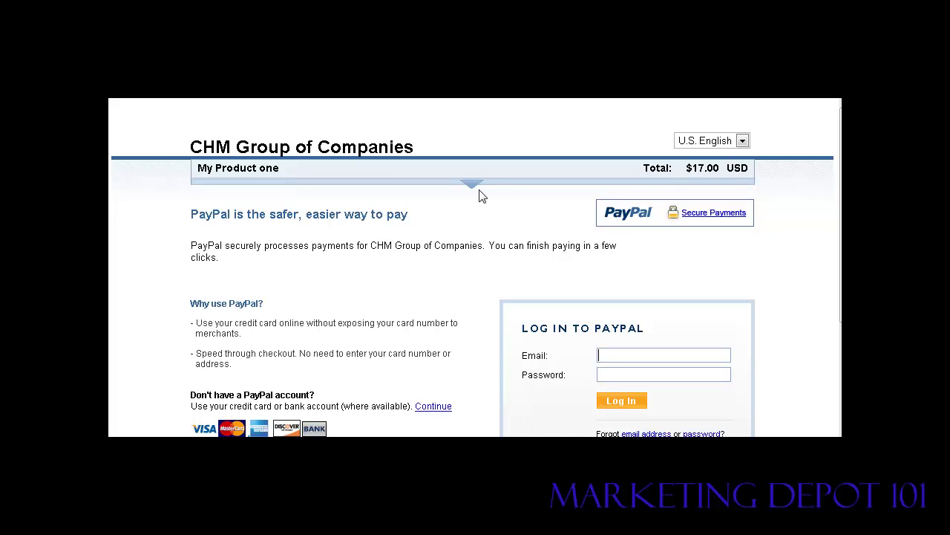
scroll(483, 195, "down", 3)
scroll(485, 195, "down", 3)
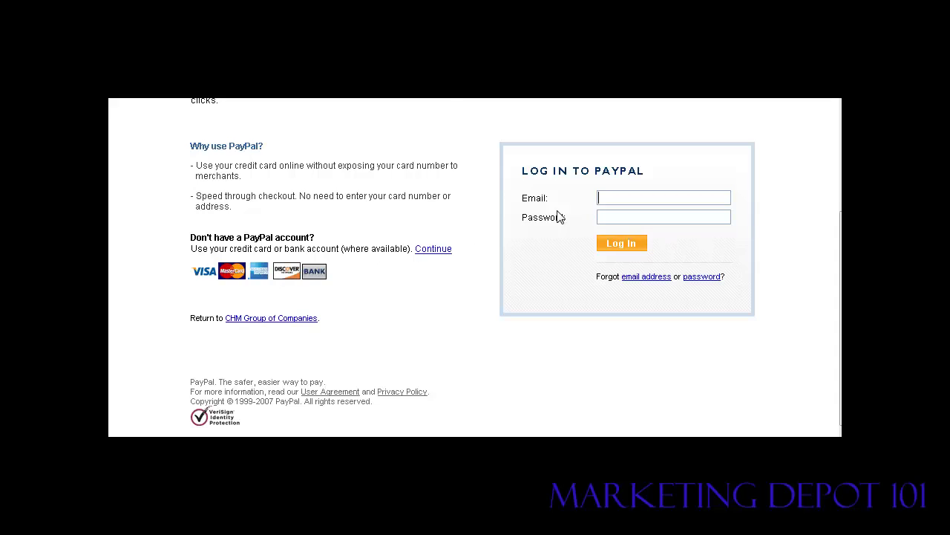
scroll(490, 227, "up", 5)
scroll(650, 234, "down", 3)
scroll(650, 234, "up", 4)
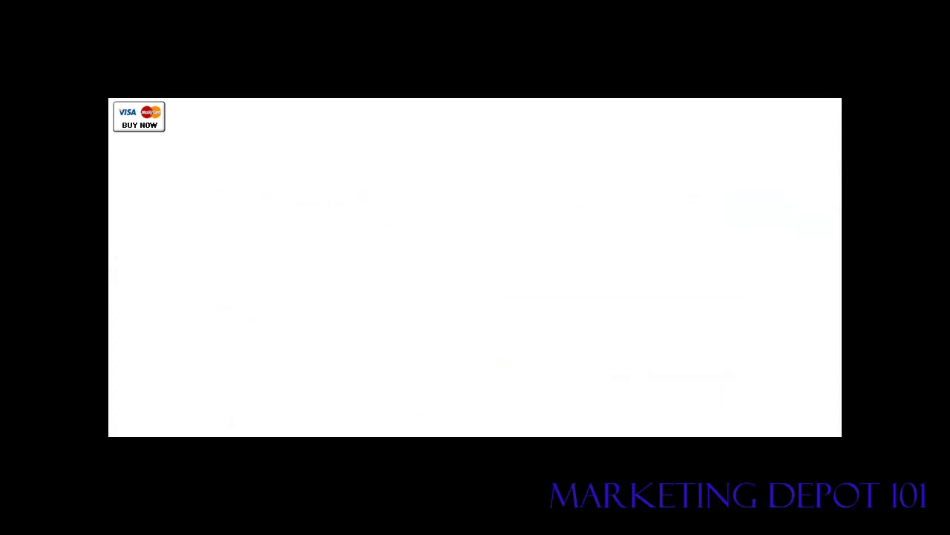
- View the page source of example.html to examine the button's form code, and close the source window
right_click(160, 100)
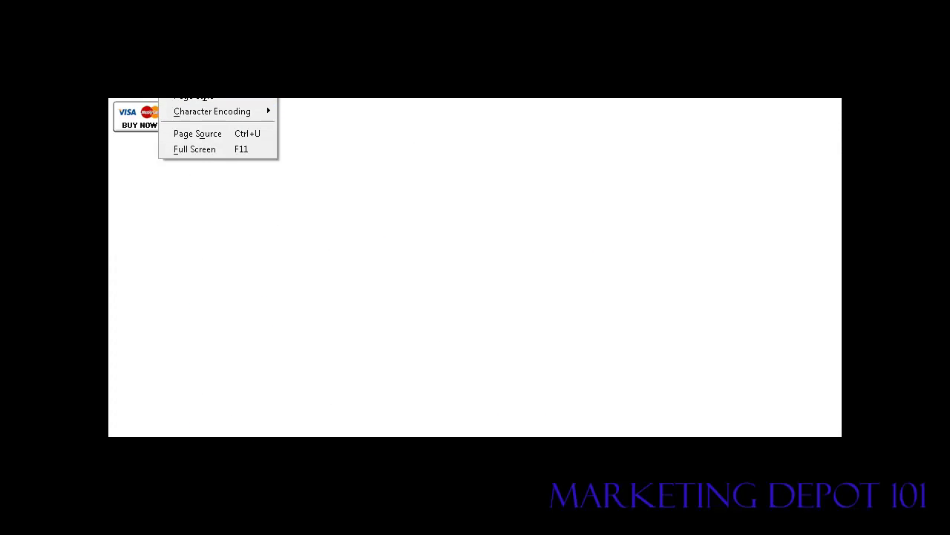
left_click(232, 135)
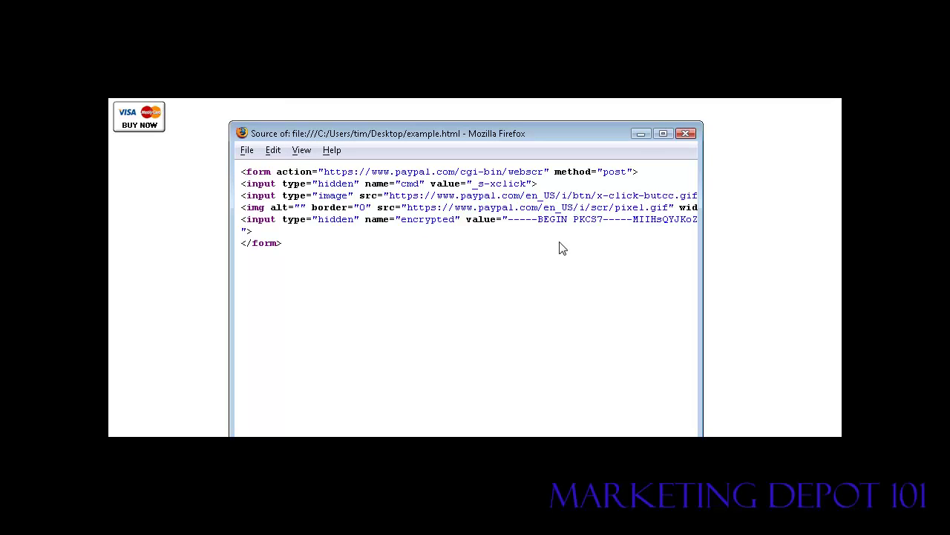
left_click(684, 133)
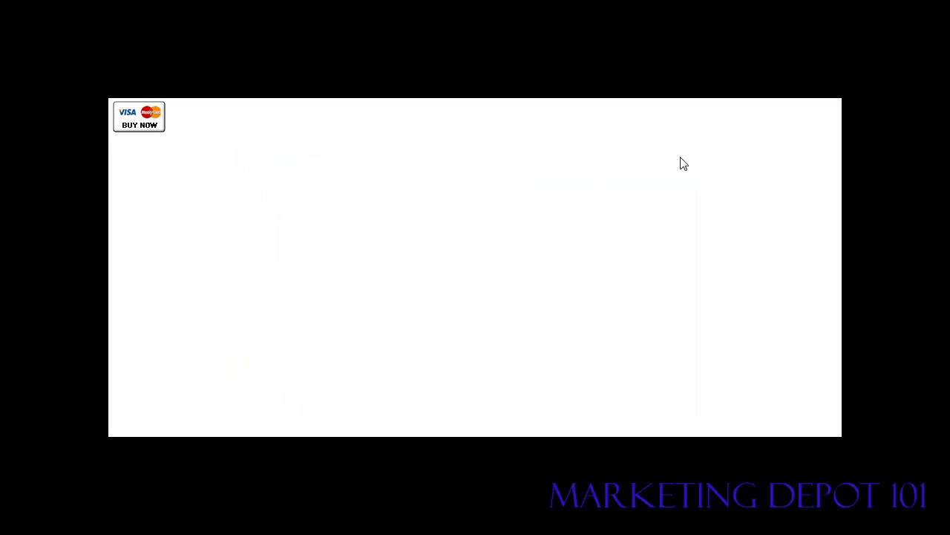